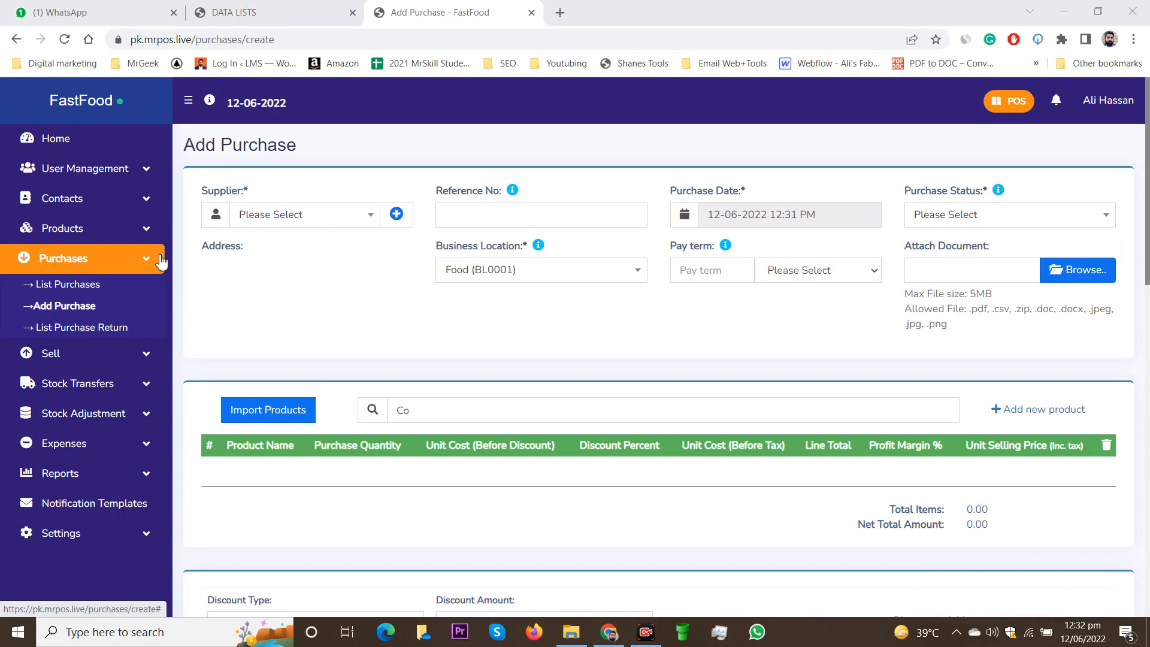
Step: Go to Purchases > List Purchases, leaving the unsaved Add Purchase form
click(86, 287)
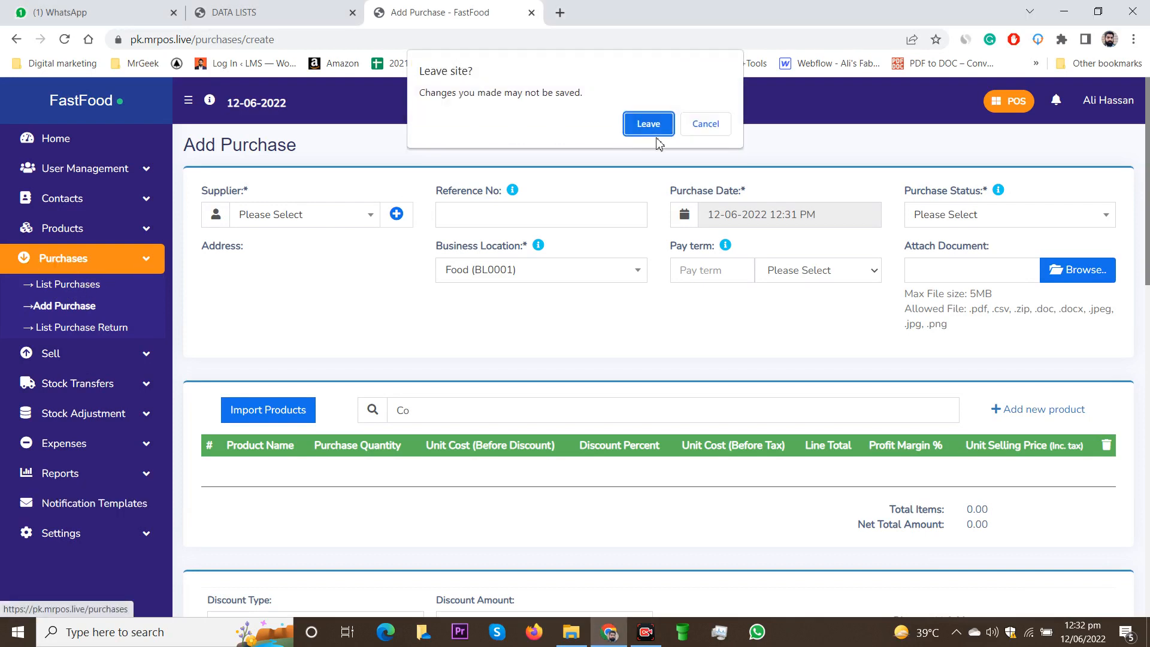
click(654, 123)
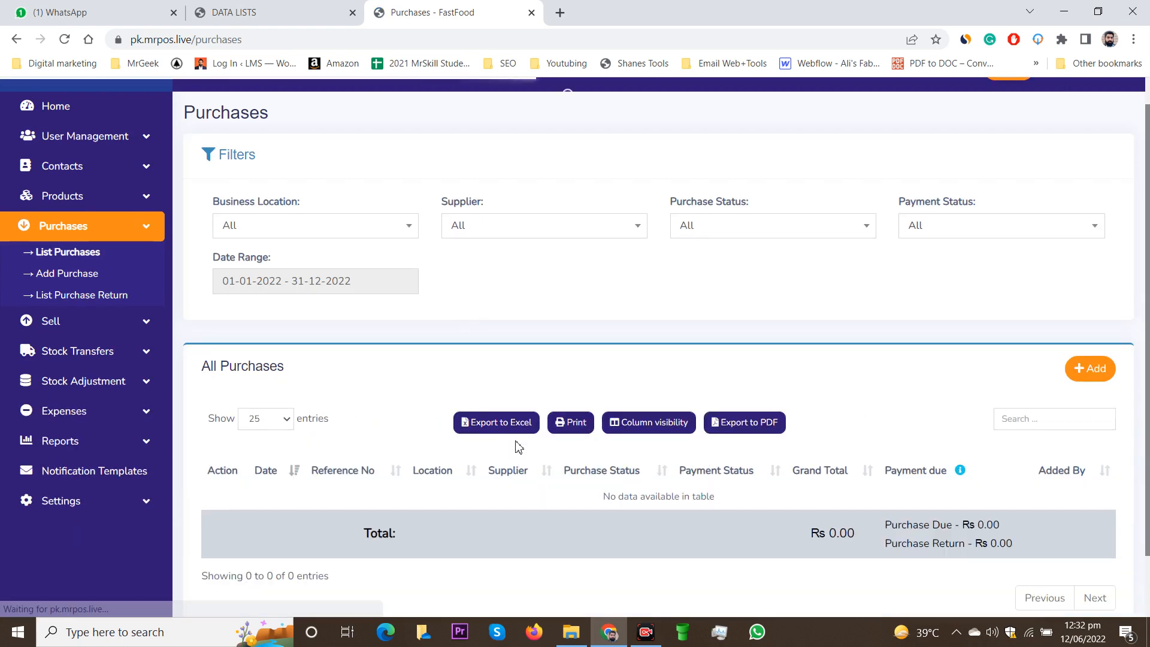
scroll(818, 437, down, 2)
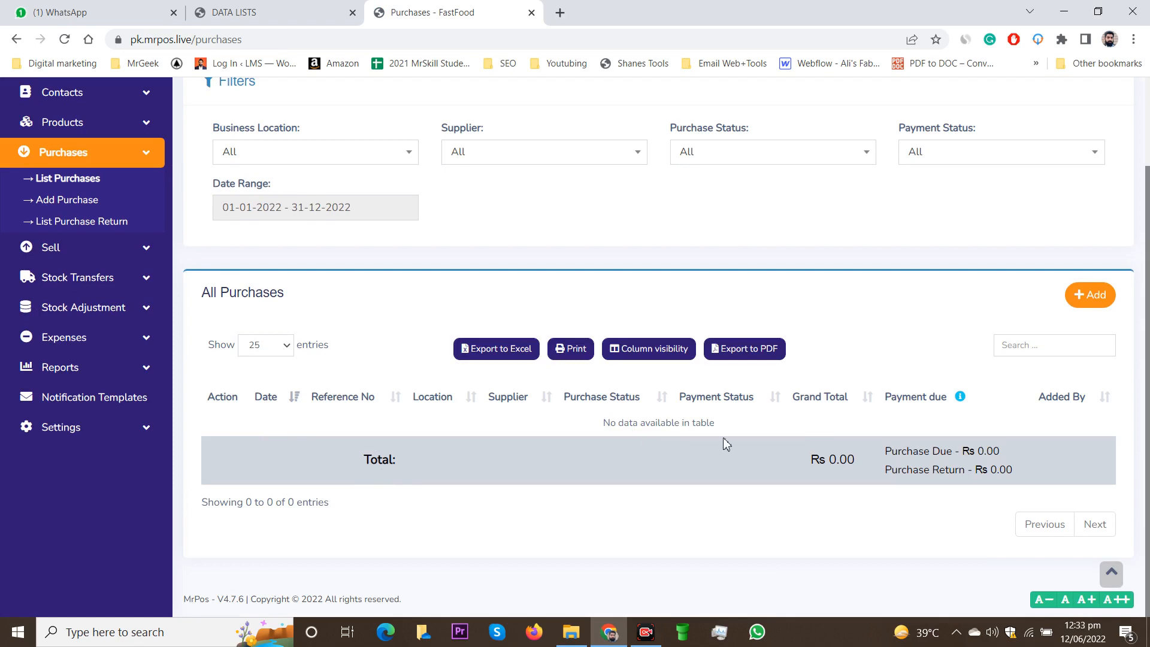
scroll(723, 437, up, 2)
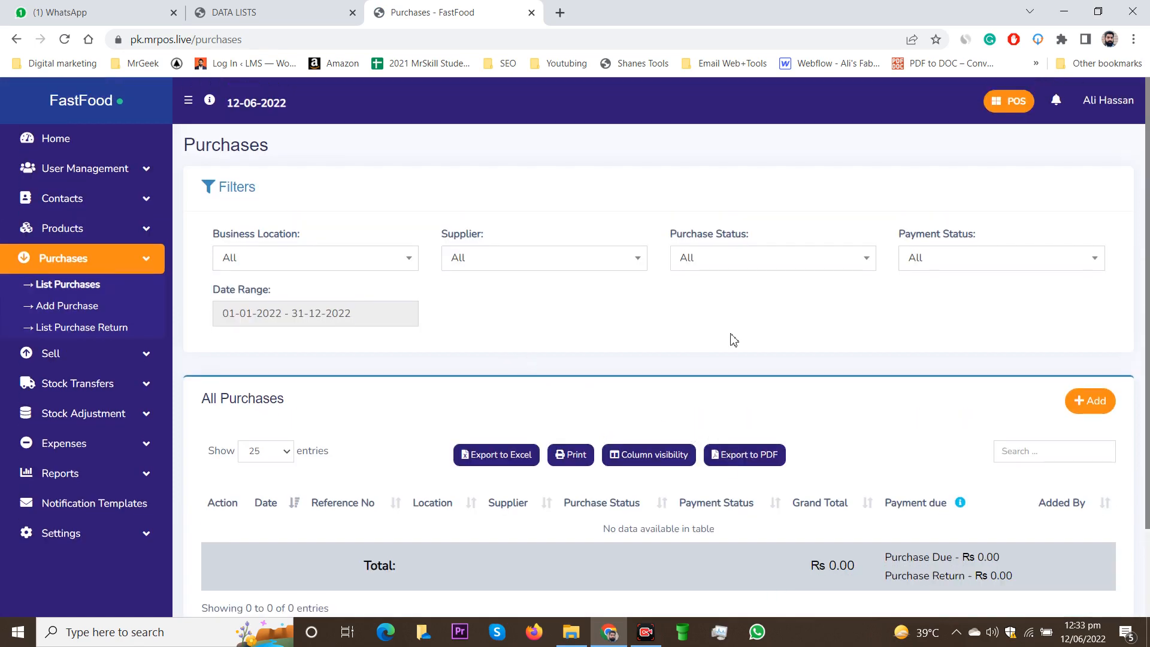
scroll(734, 339, down, 1)
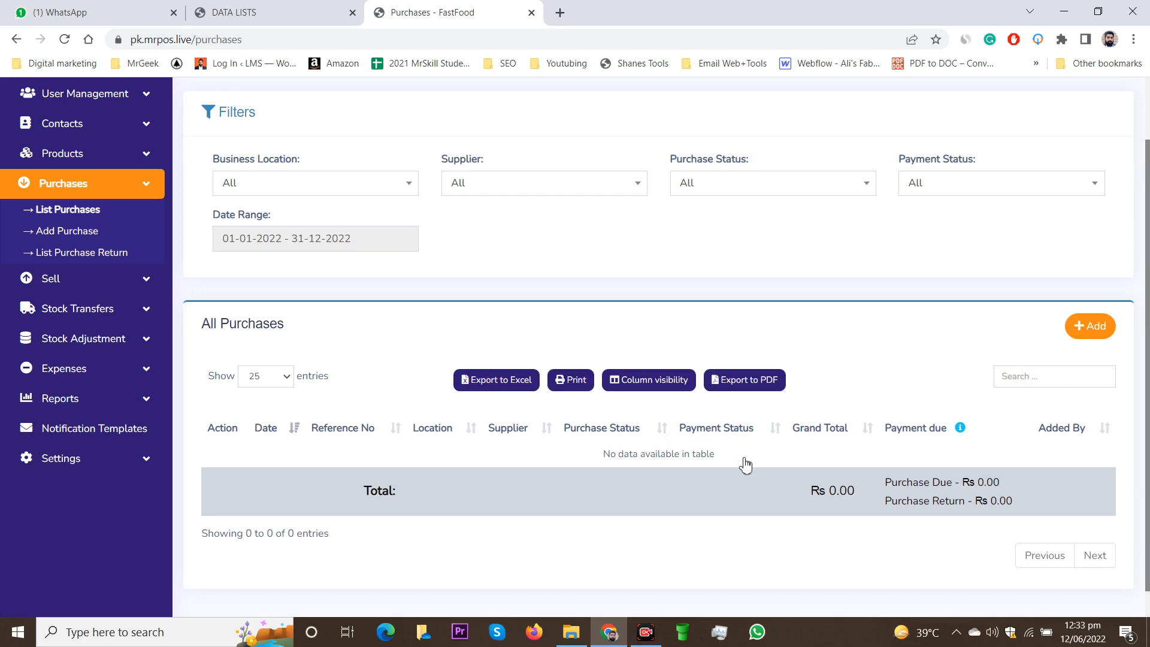
Step: Start a new blank purchase from All Purchases and glance at the Supplier list
click(1090, 336)
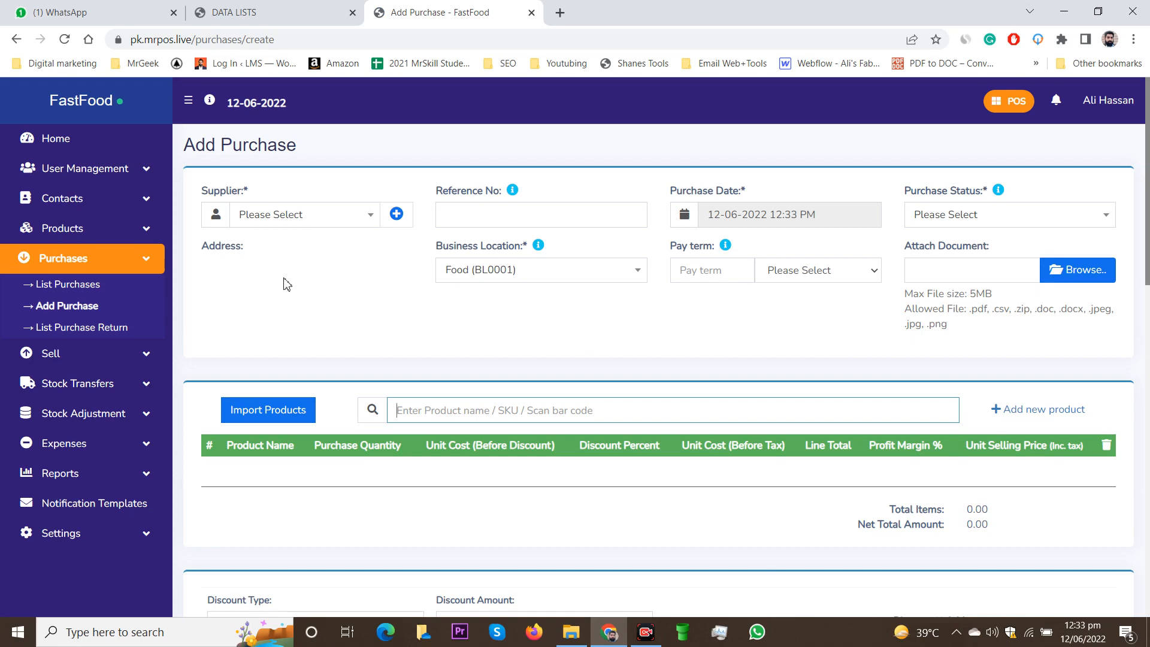
click(362, 216)
click(363, 214)
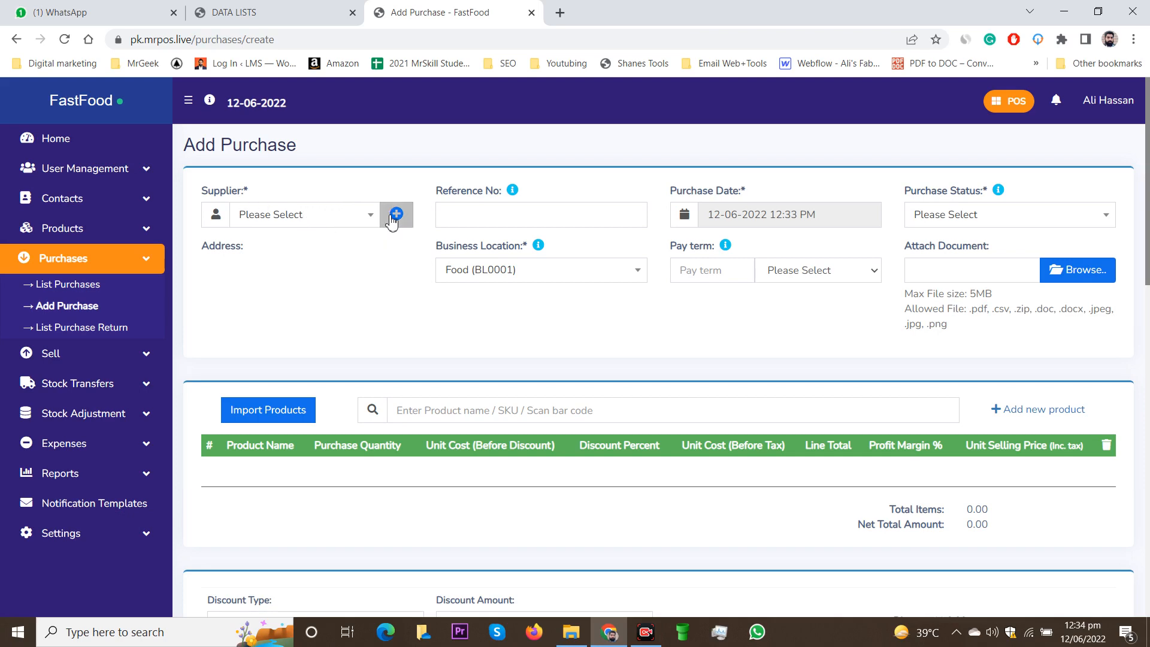
Step: Bring up the Add a new contact form from the Supplier field
click(356, 220)
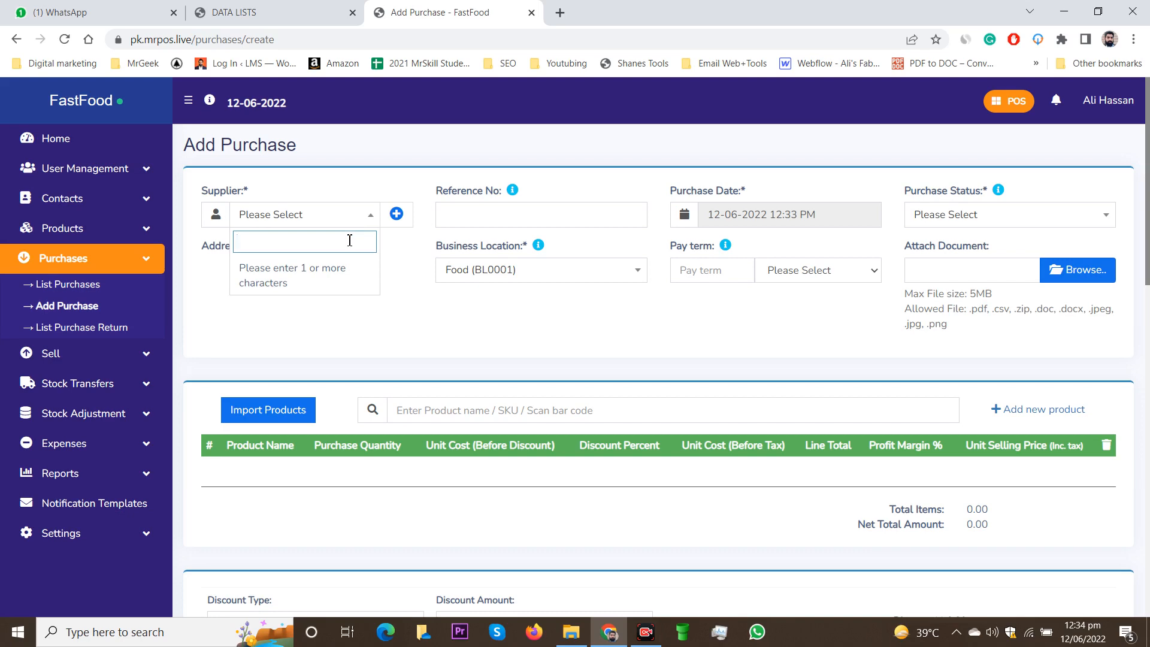
click(403, 220)
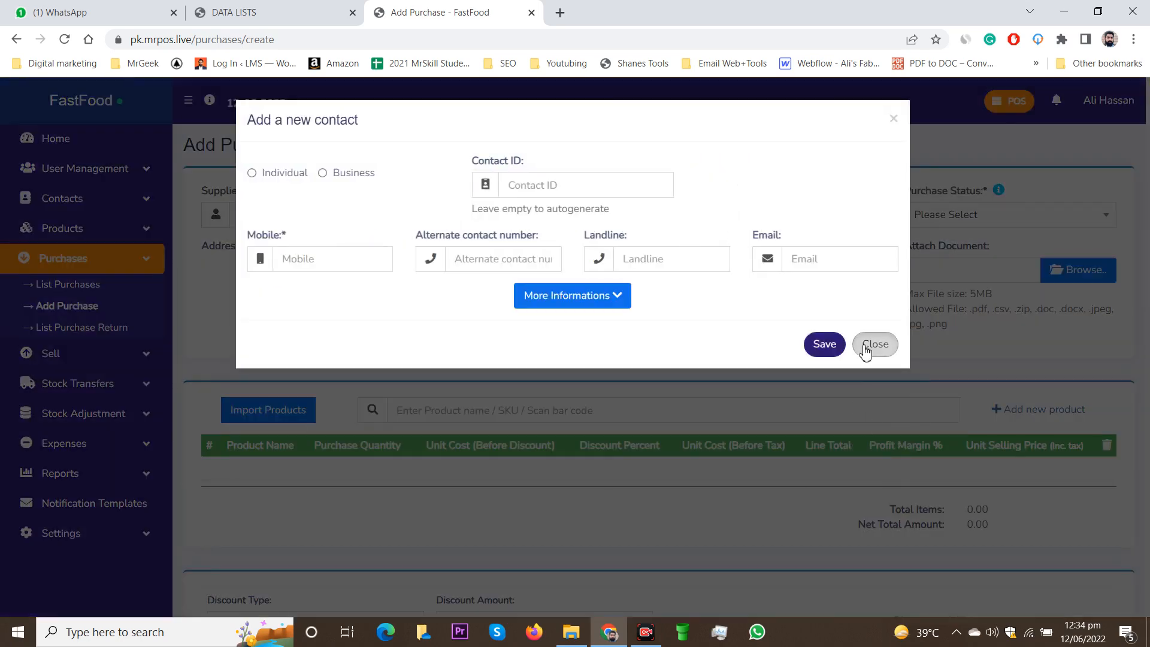
click(865, 351)
click(313, 218)
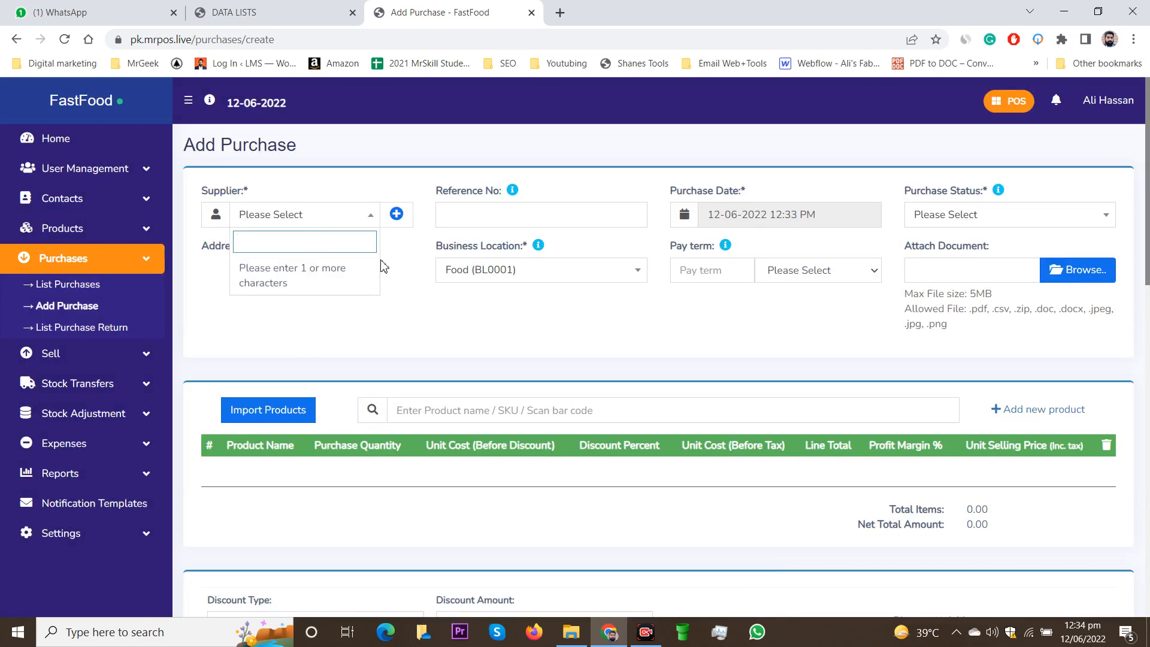
click(397, 213)
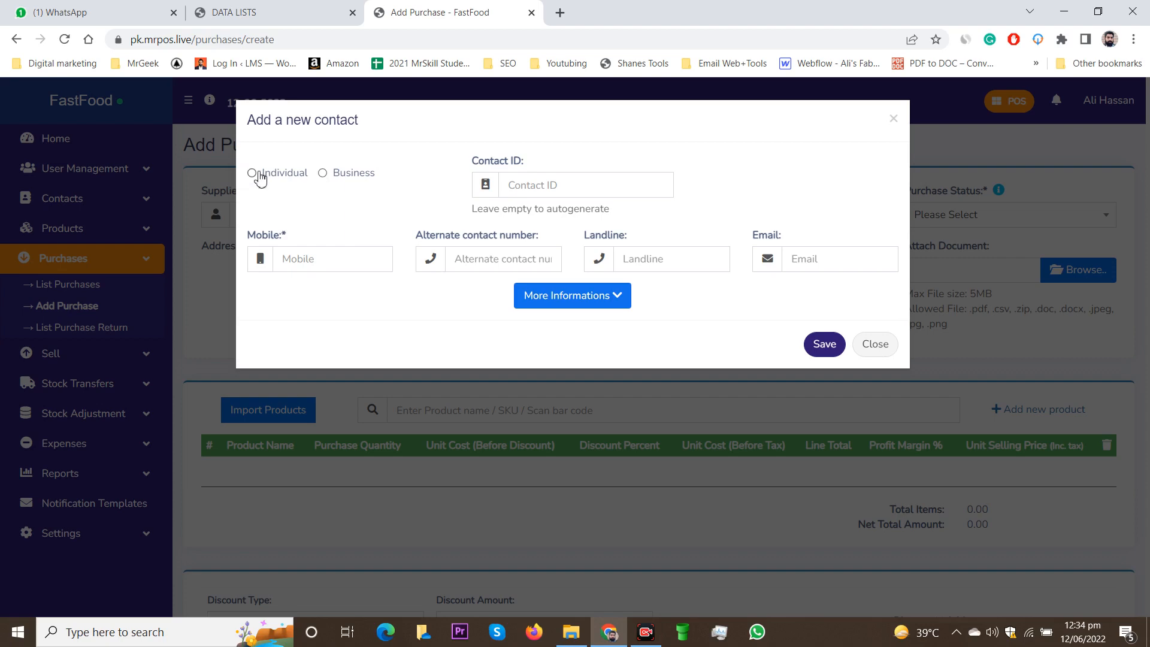
Step: Set the new contact's type to Business
click(337, 180)
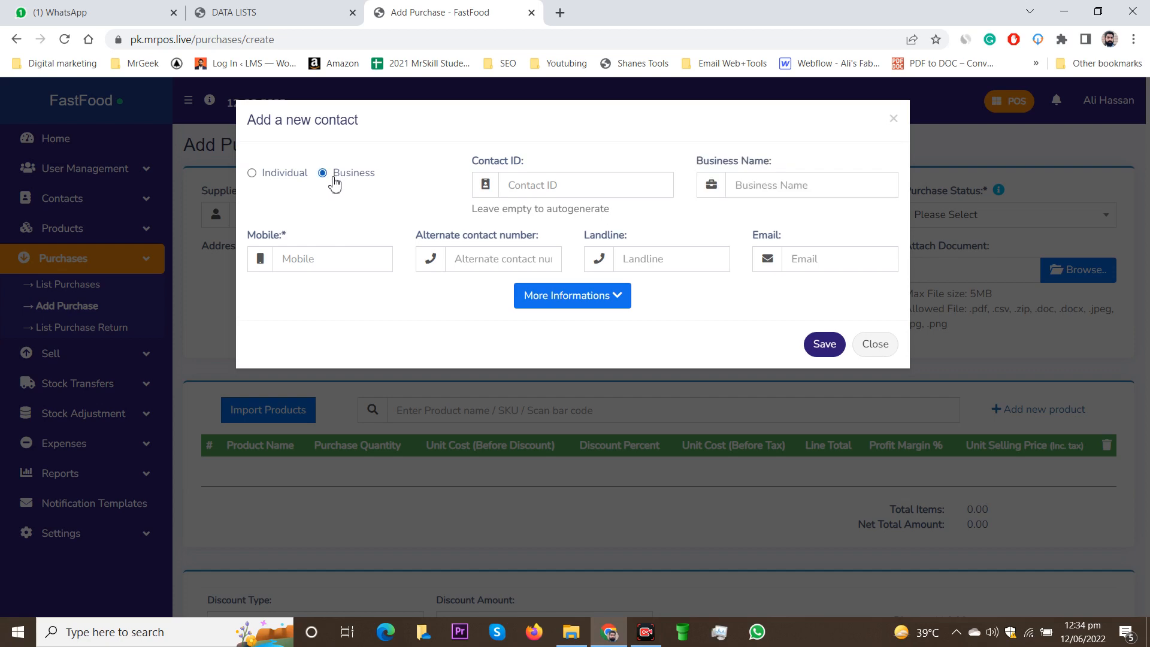
click(772, 186)
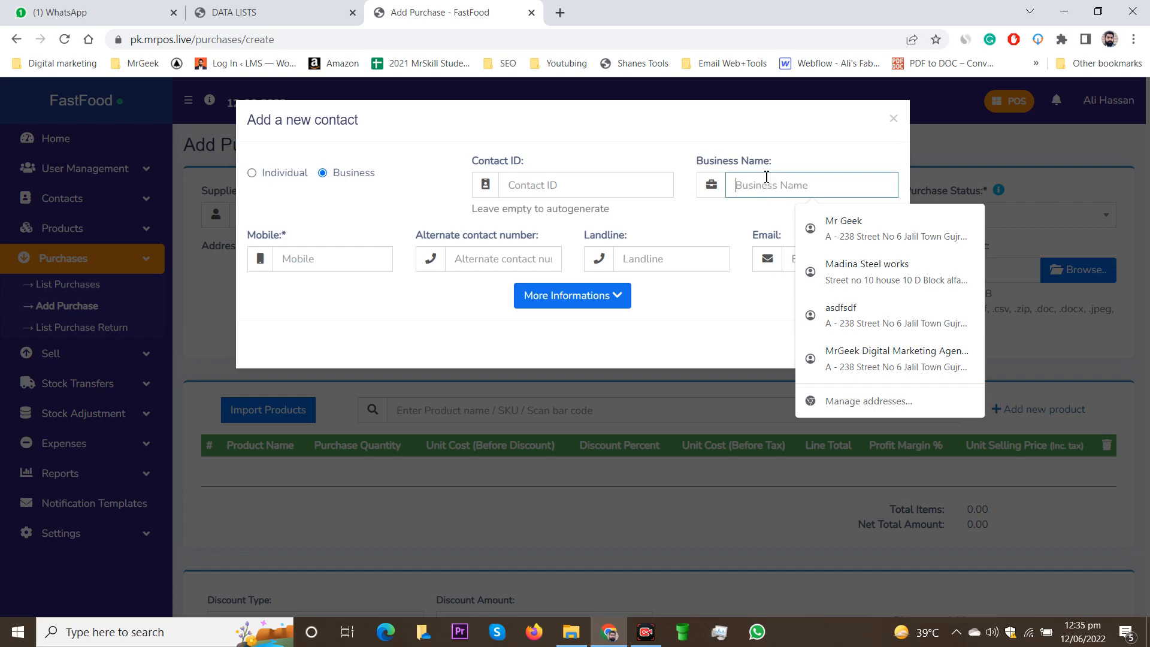
click(803, 154)
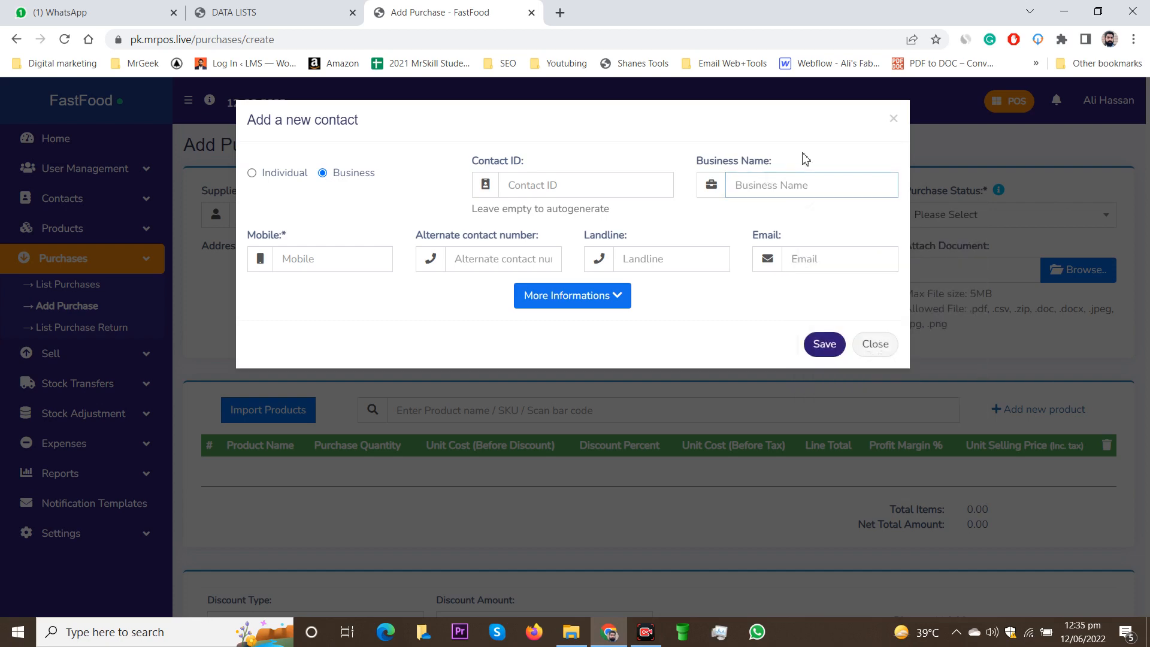
Step: Enter Business Name 'Coca Cola' and the contact's mobile number, then save the contact
click(760, 182)
text(c)
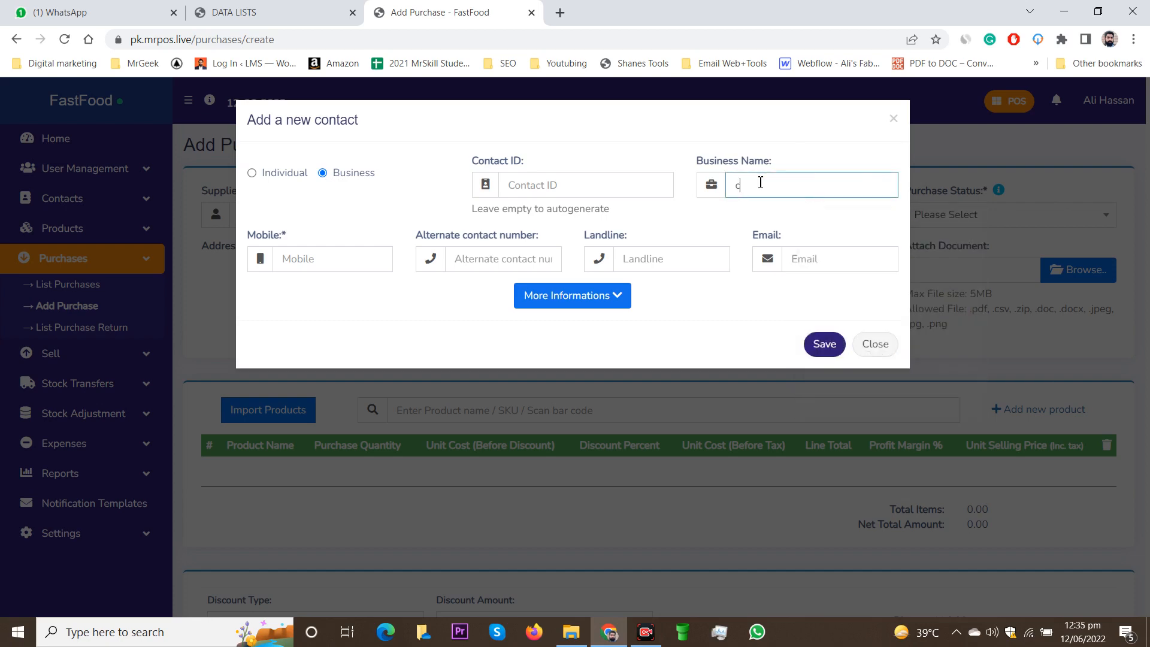
text(o)
text(ca Cola)
drag(785, 183, 763, 182)
key(ctrl+a)
click(717, 209)
click(292, 259)
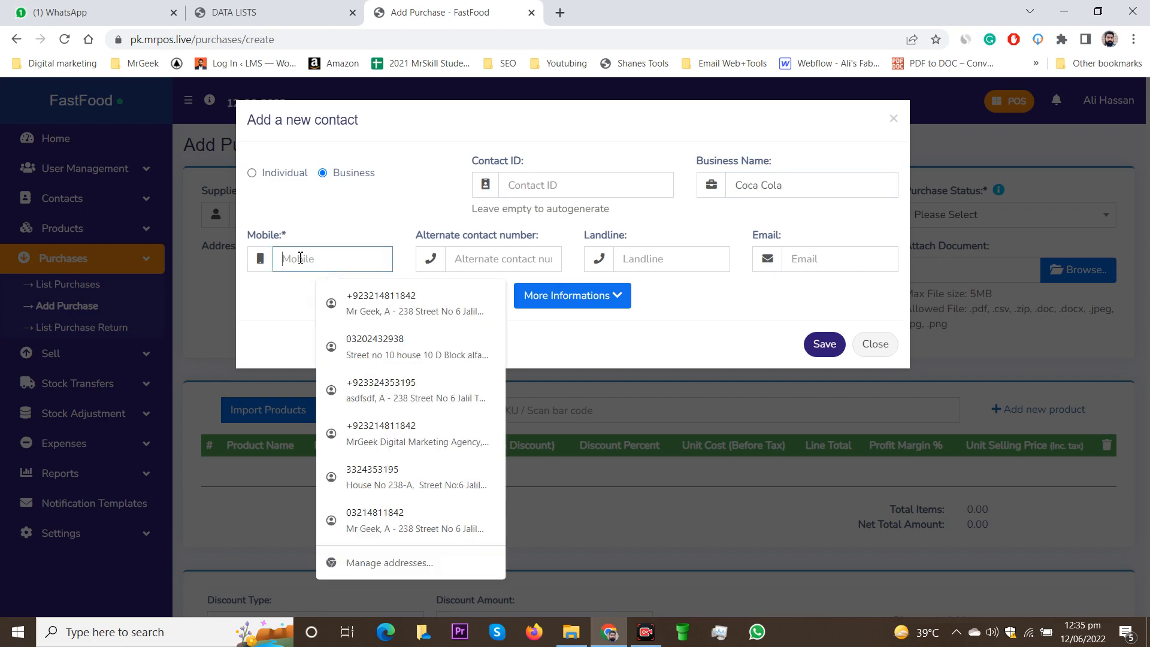
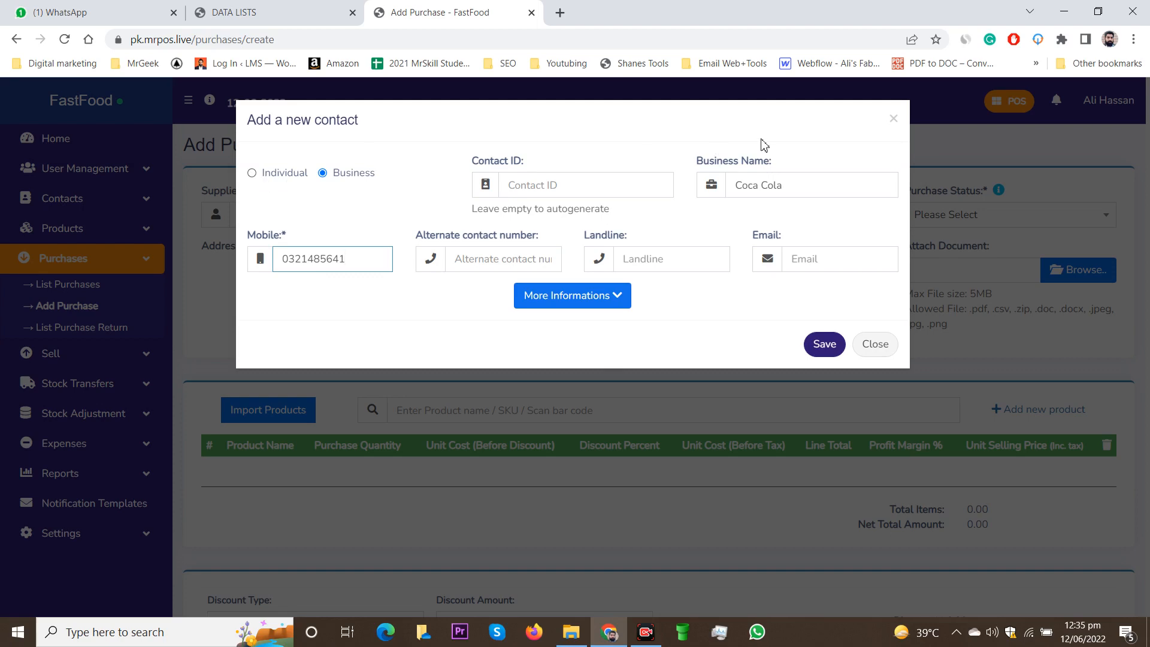
click(816, 352)
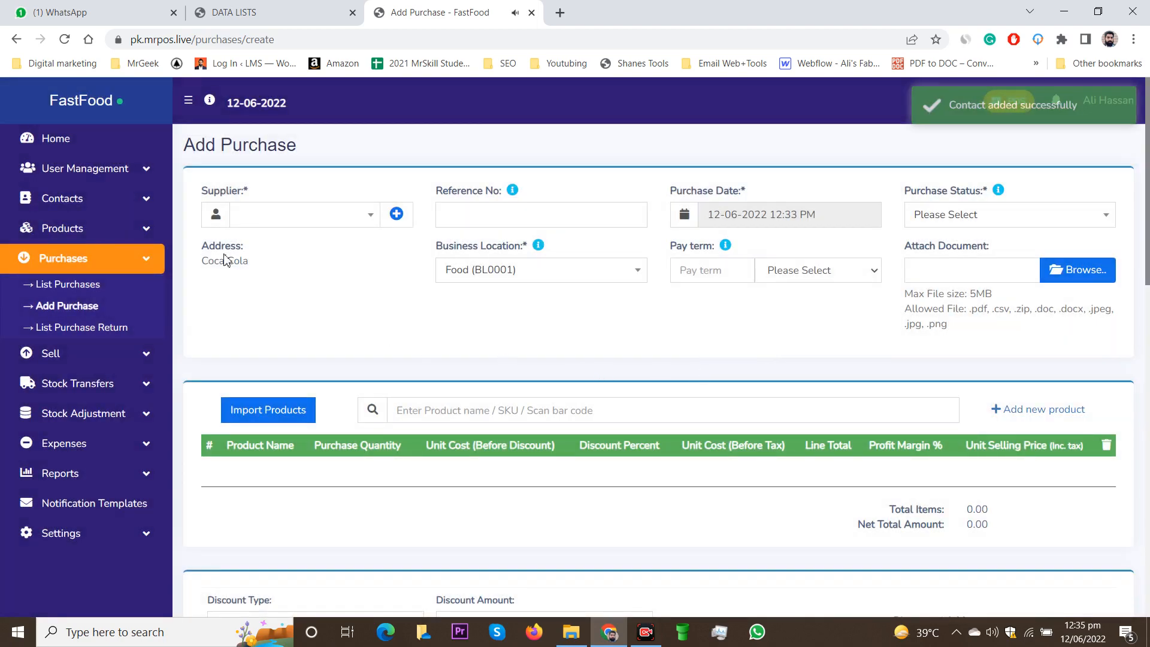
Step: Search 'co' and choose Coca Cola as the purchase supplier
click(307, 217)
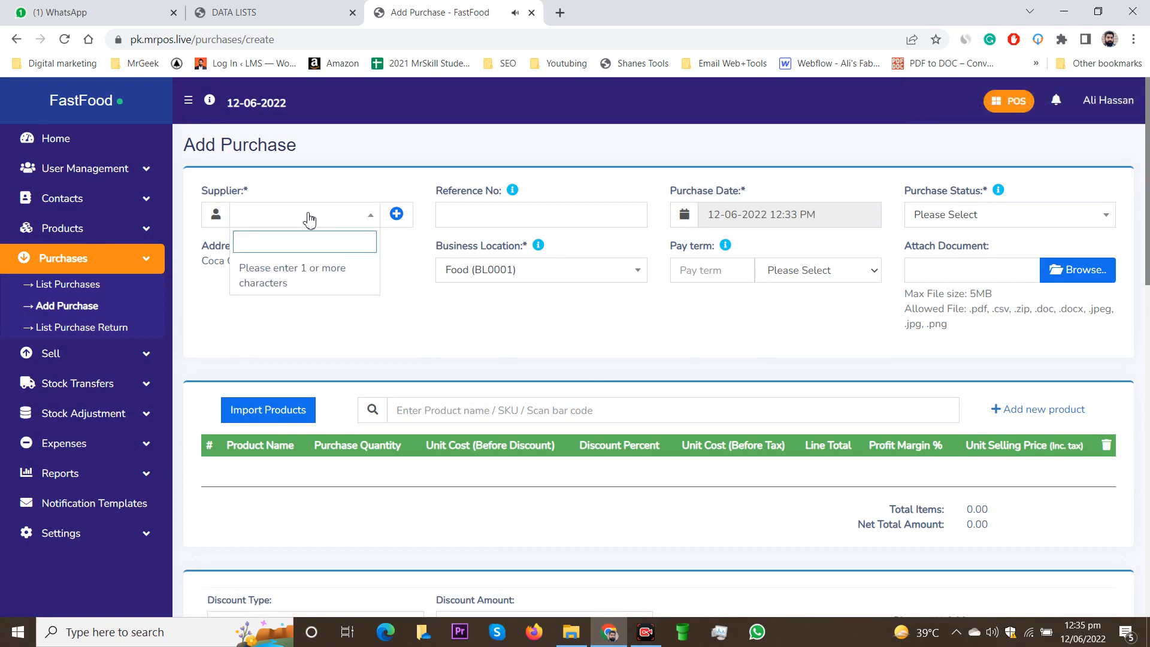
text(co)
click(302, 275)
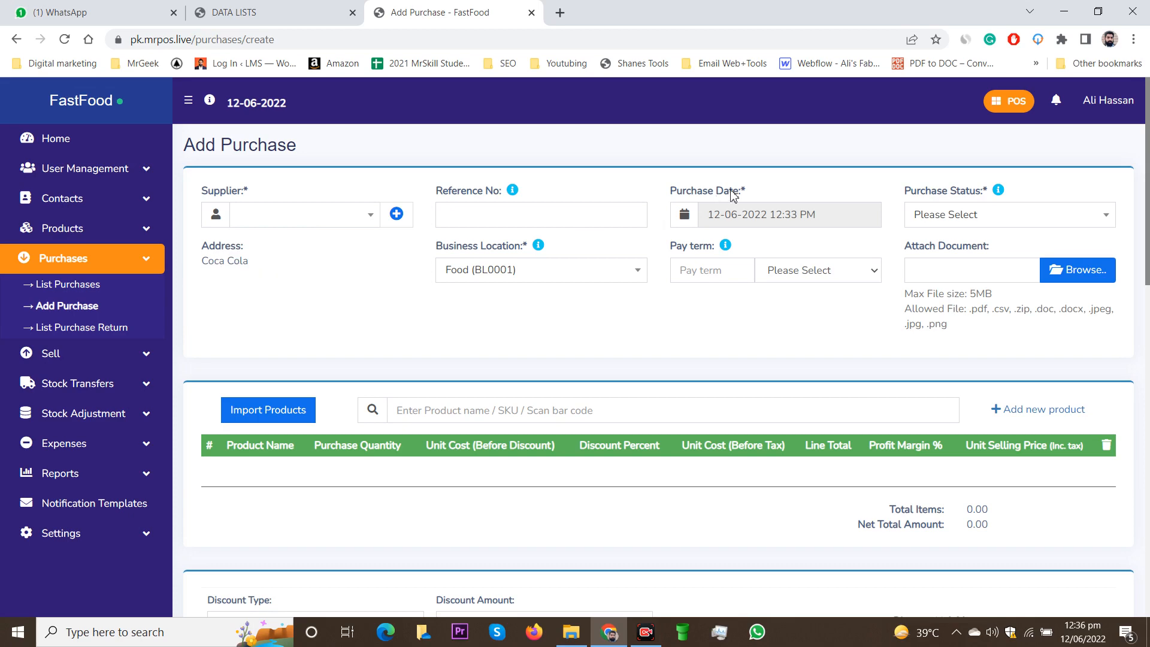
Step: Set the purchase status to Received, keeping business location Food
click(1061, 218)
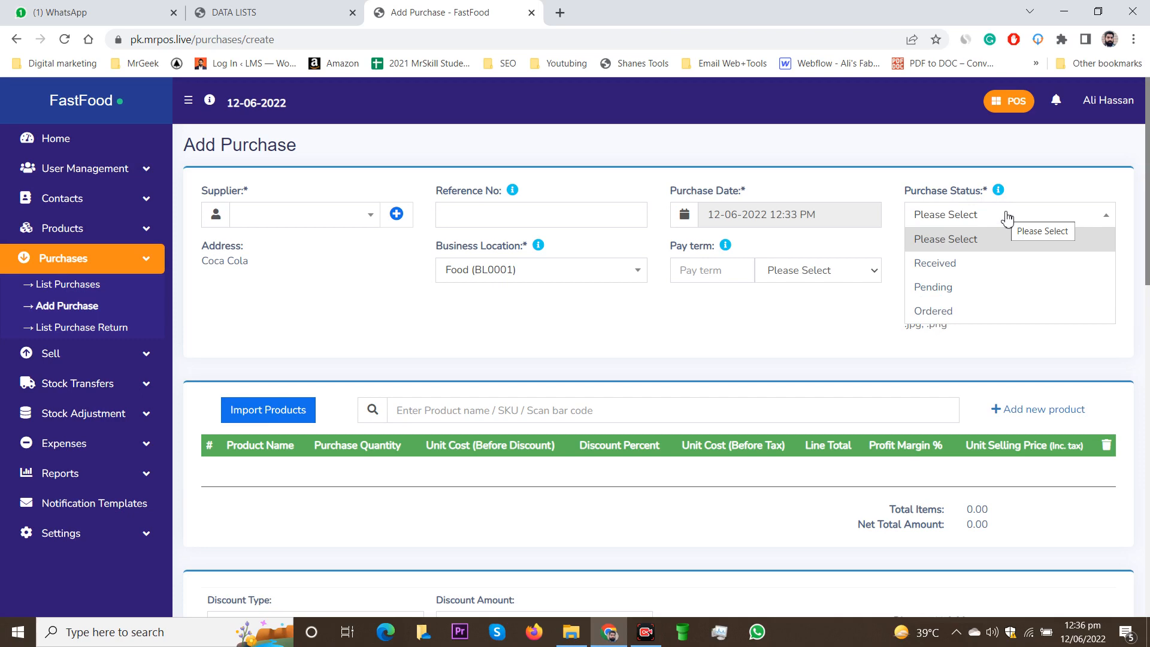
click(982, 309)
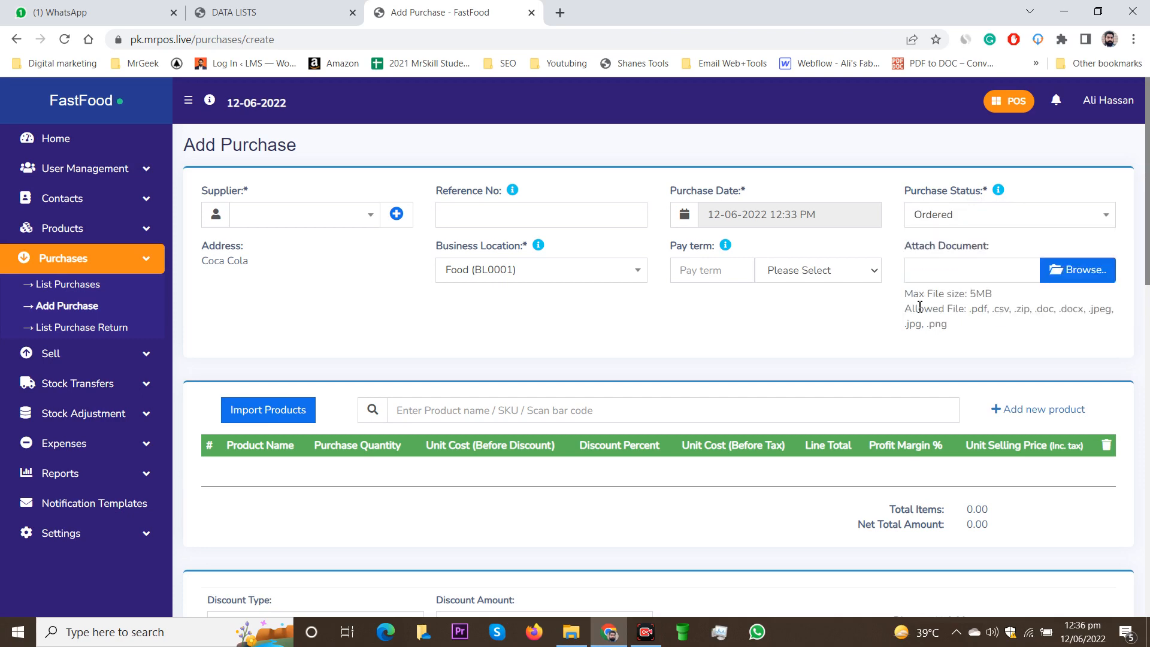
click(1001, 212)
click(983, 263)
click(627, 274)
click(627, 274)
Step: Set the purchase pay term to 7 Days
click(860, 280)
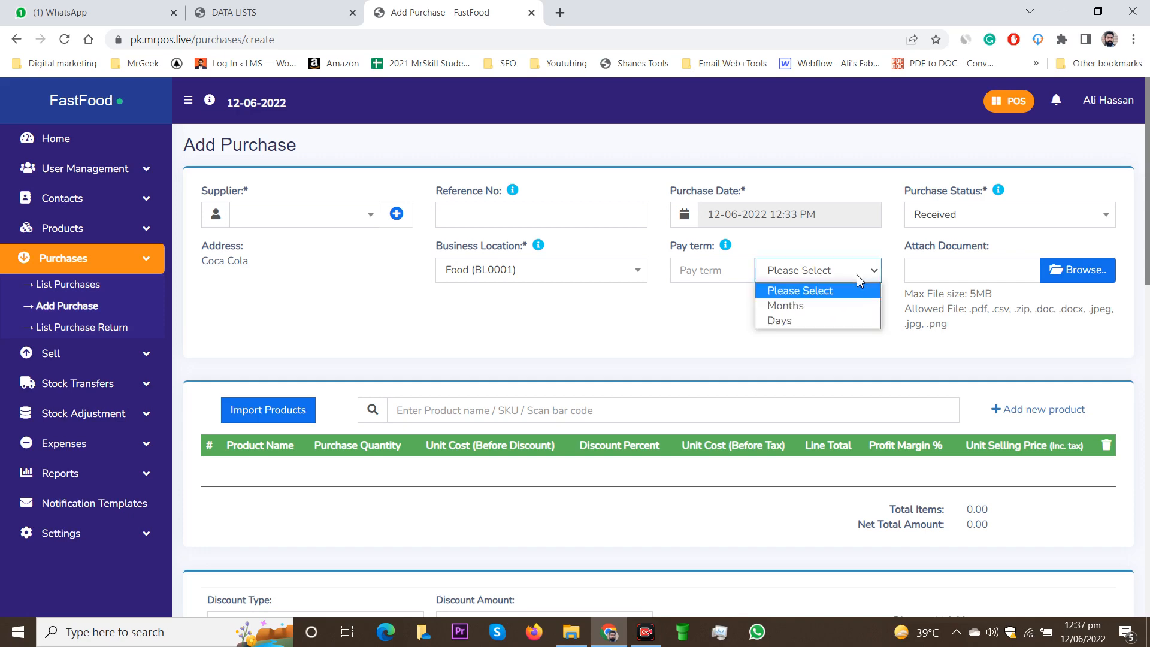
click(813, 322)
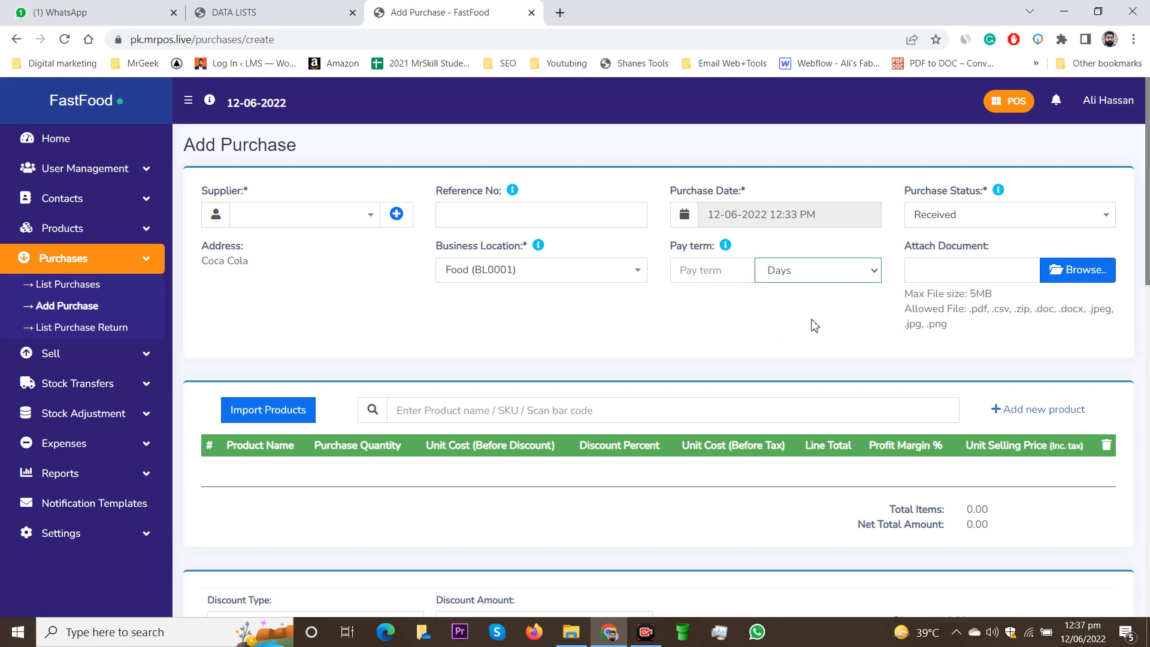
click(701, 271)
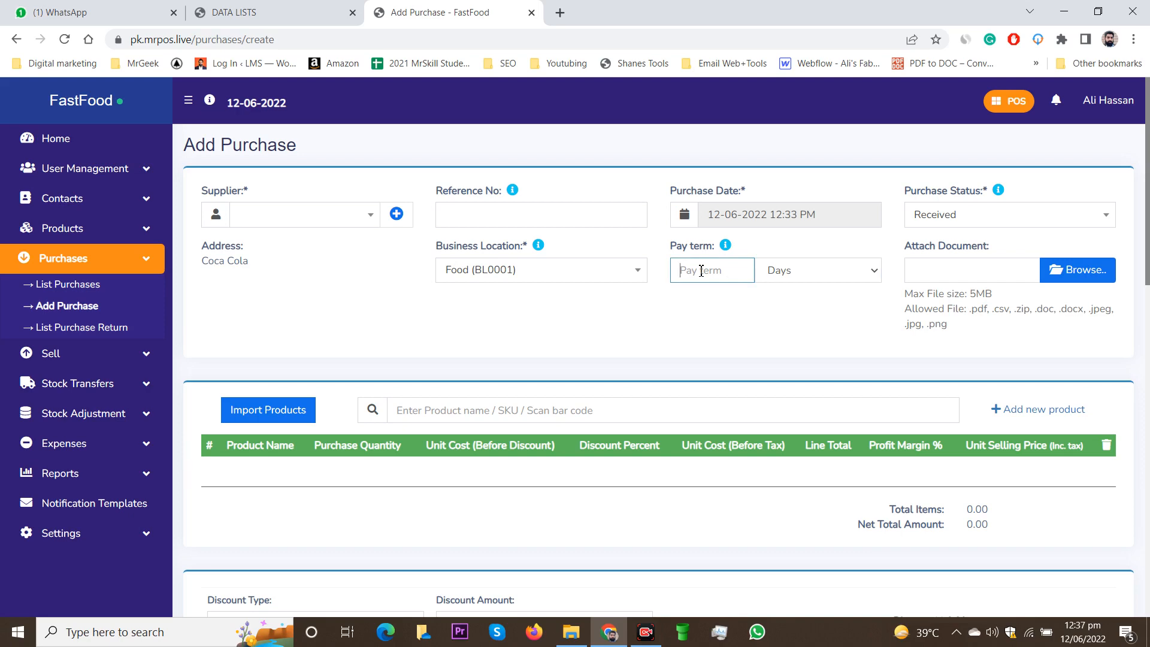
text(7)
click(781, 336)
Step: Search 'COC' and add Coca Cola (500 ML) - 0053-2 as the first purchase line
scroll(700, 321, down, 1)
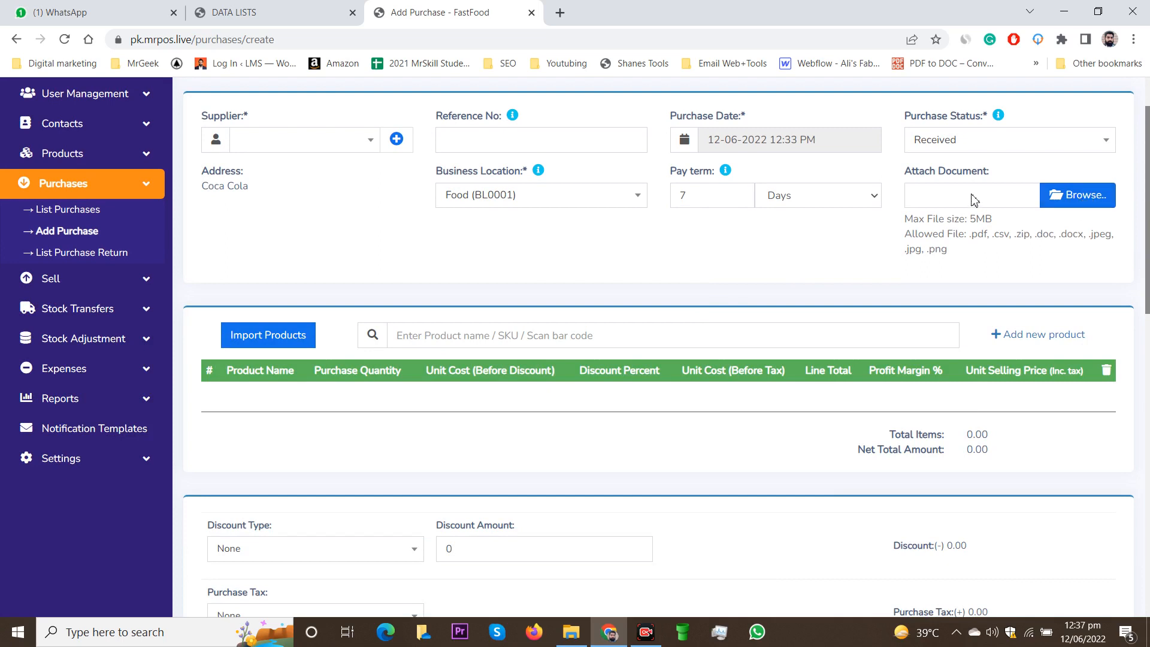
scroll(572, 262, down, 1)
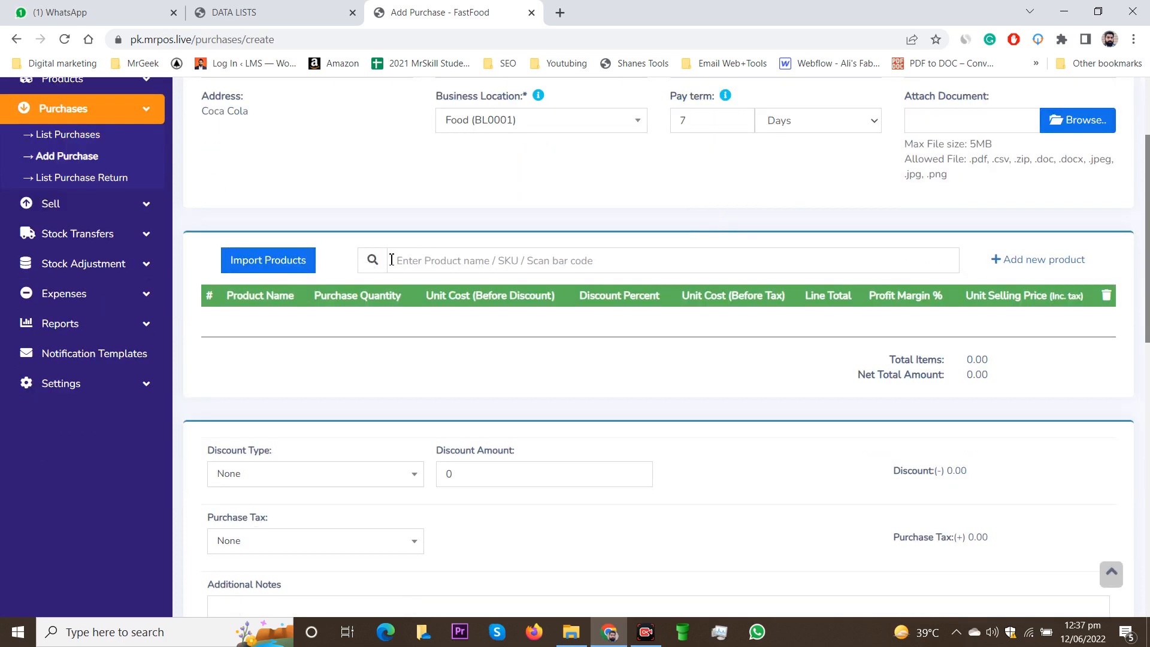
click(408, 256)
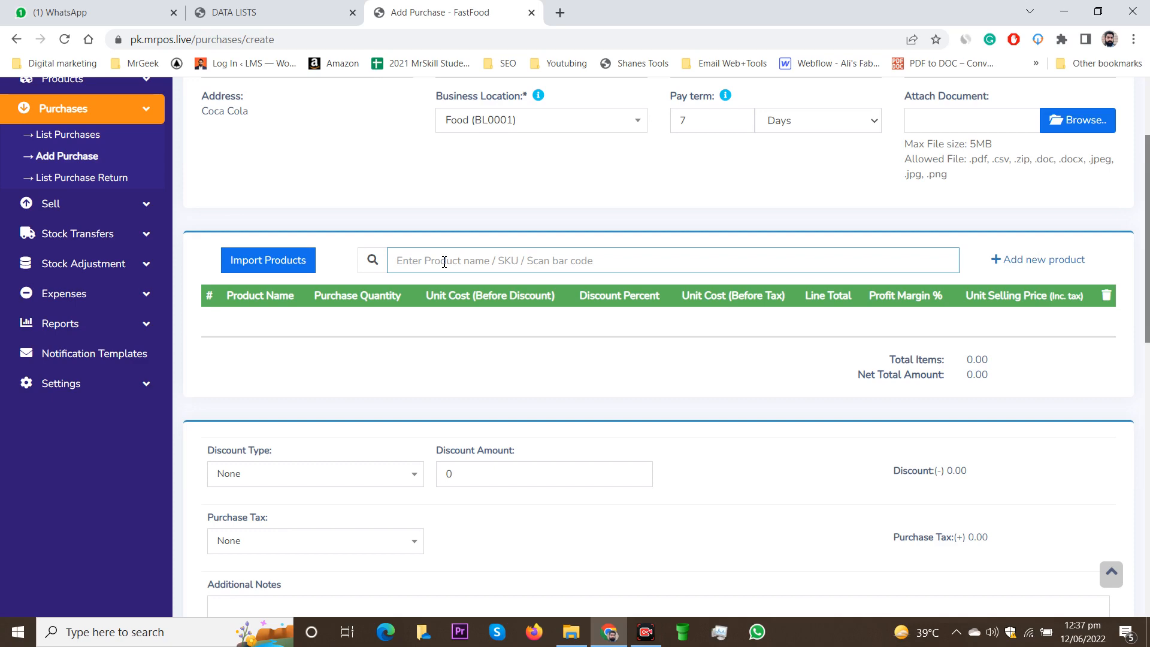
text(CO)
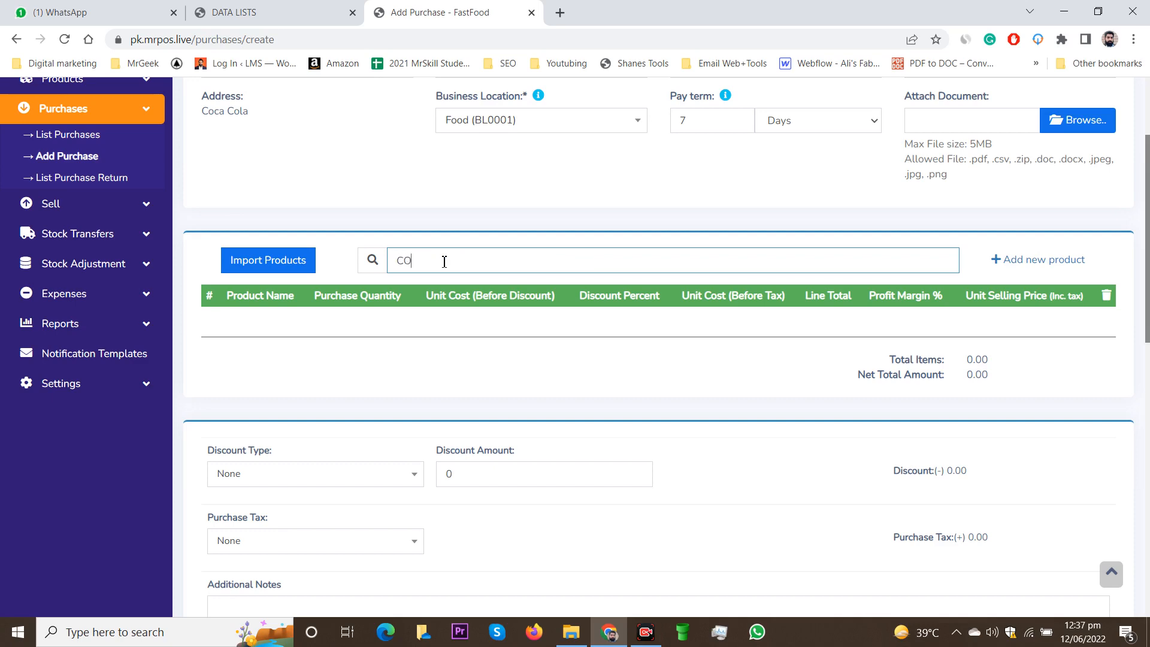
text(C)
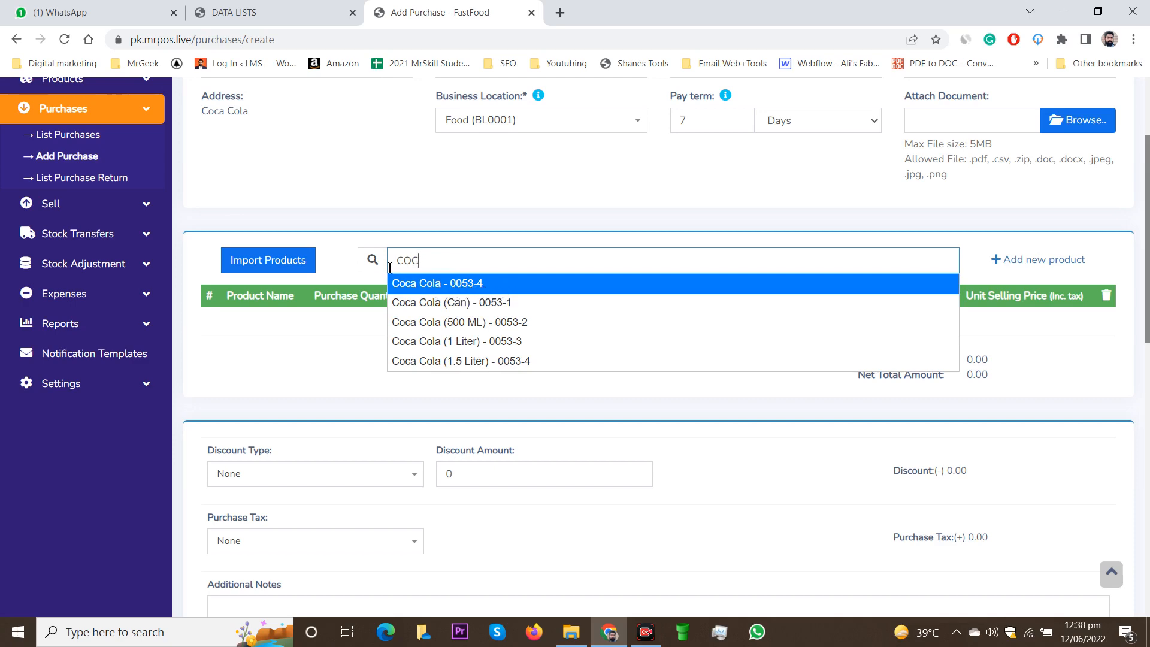
click(542, 324)
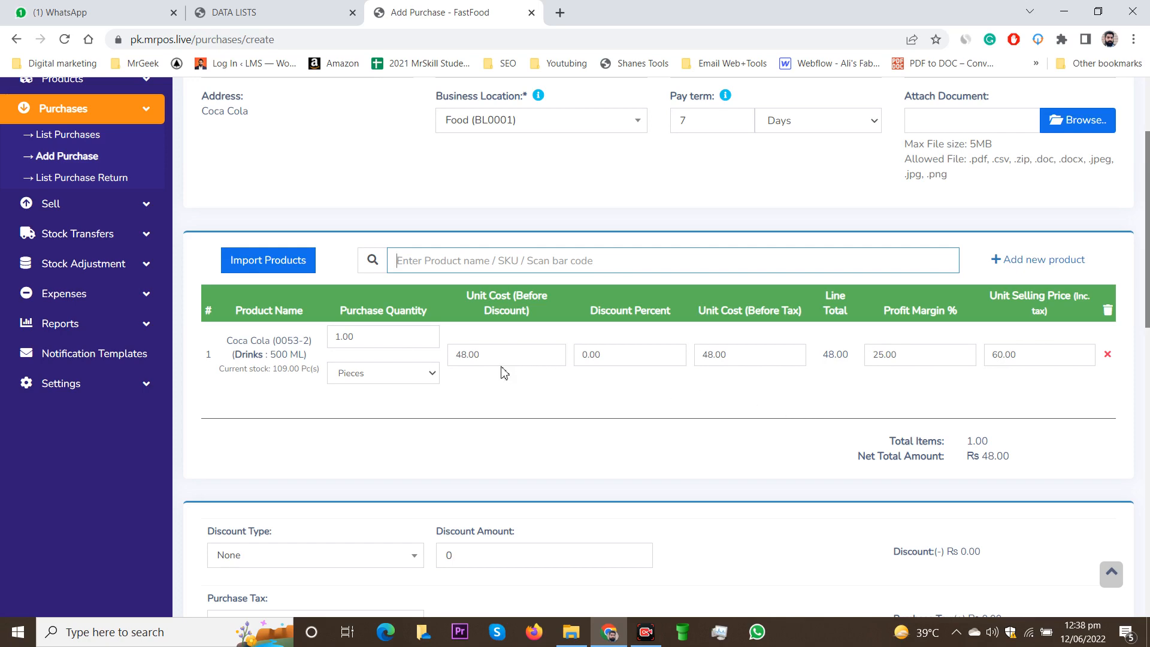
Step: Change the 500 ML line's unit cost to 52 and selling price to 65
double_click(479, 355)
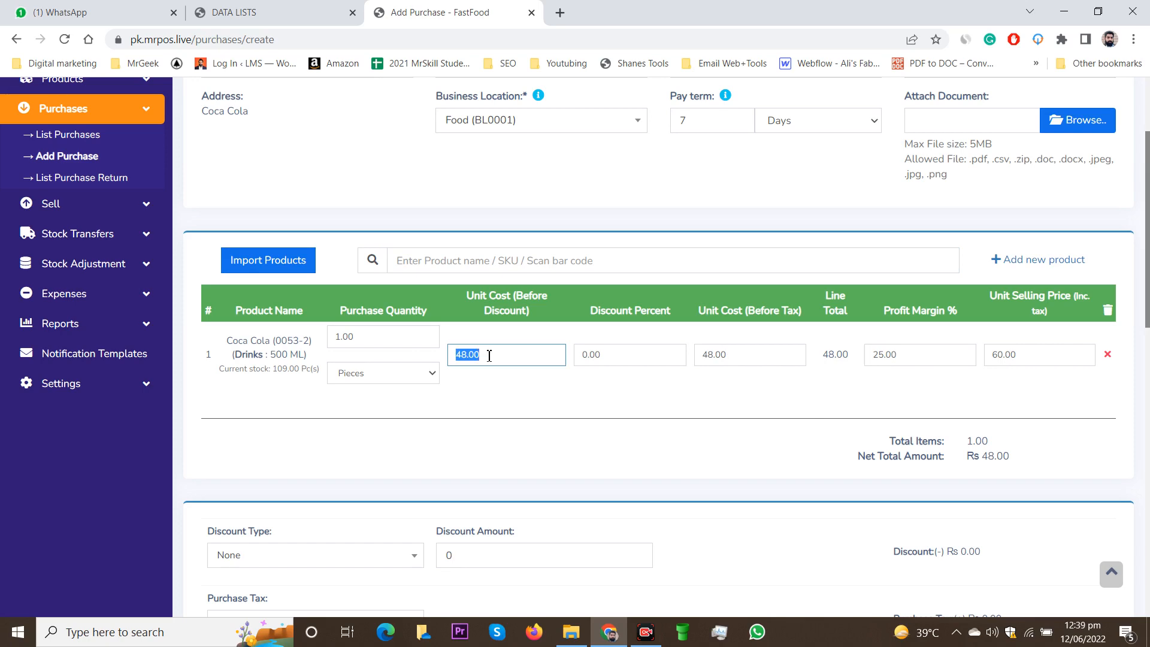
text(52)
click(541, 384)
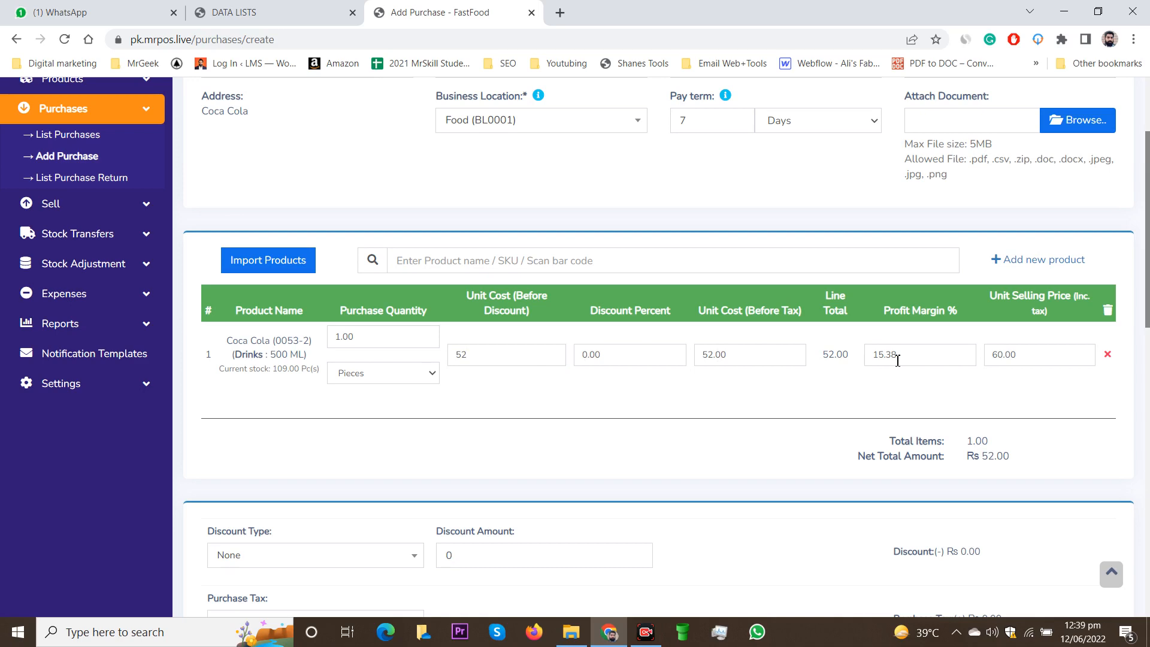
click(1031, 358)
text(65)
click(987, 384)
click(410, 256)
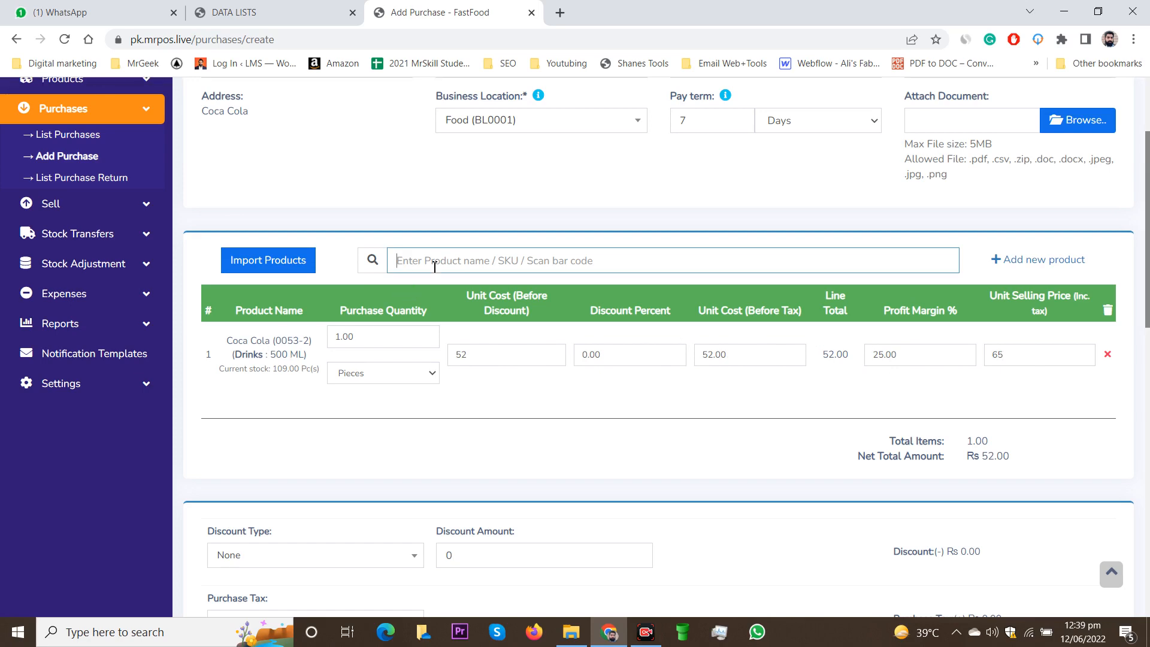
Step: Add Coca Cola (Can) and set quantities: 10 cans and 20 of the 500 ML
text(Coca)
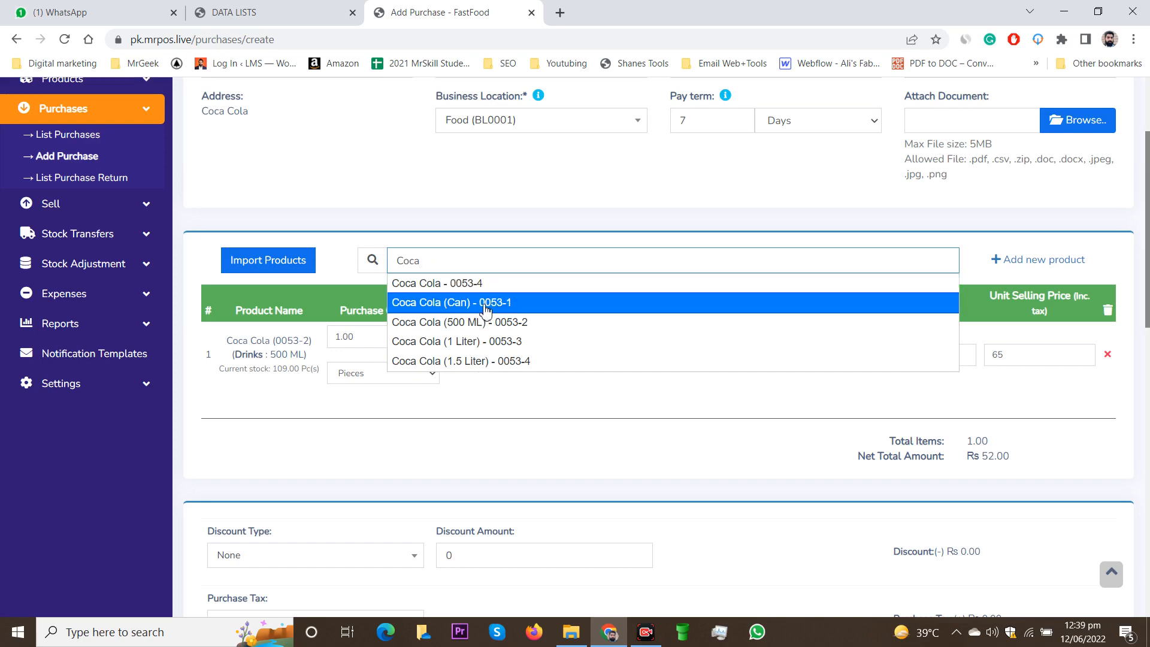
click(485, 303)
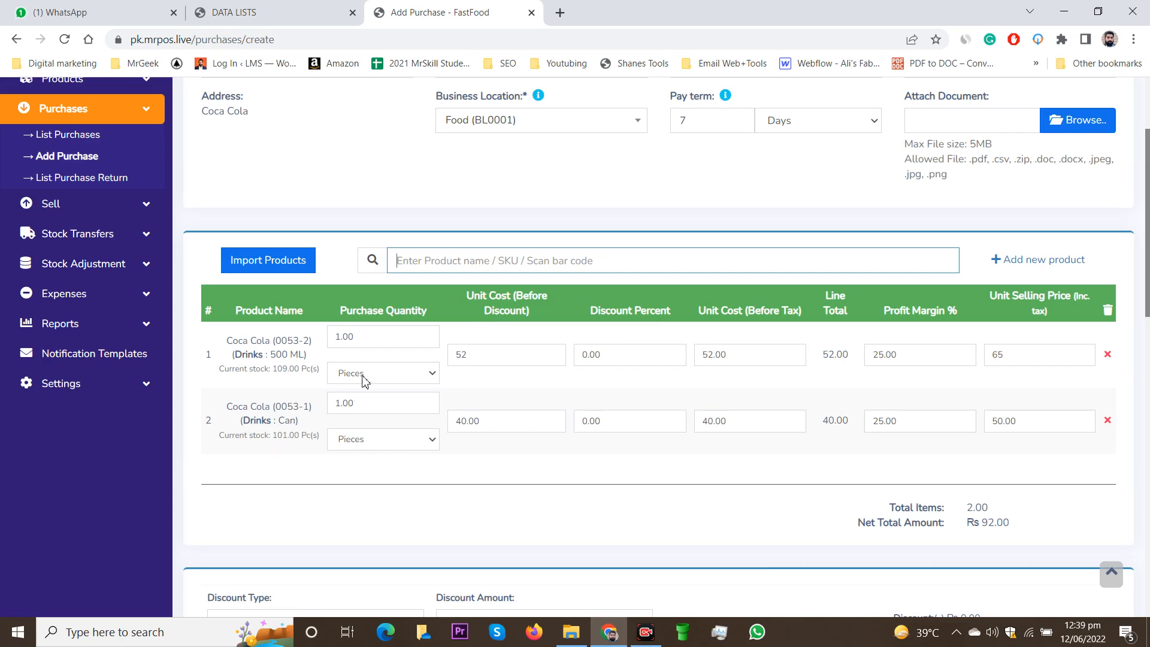
click(333, 402)
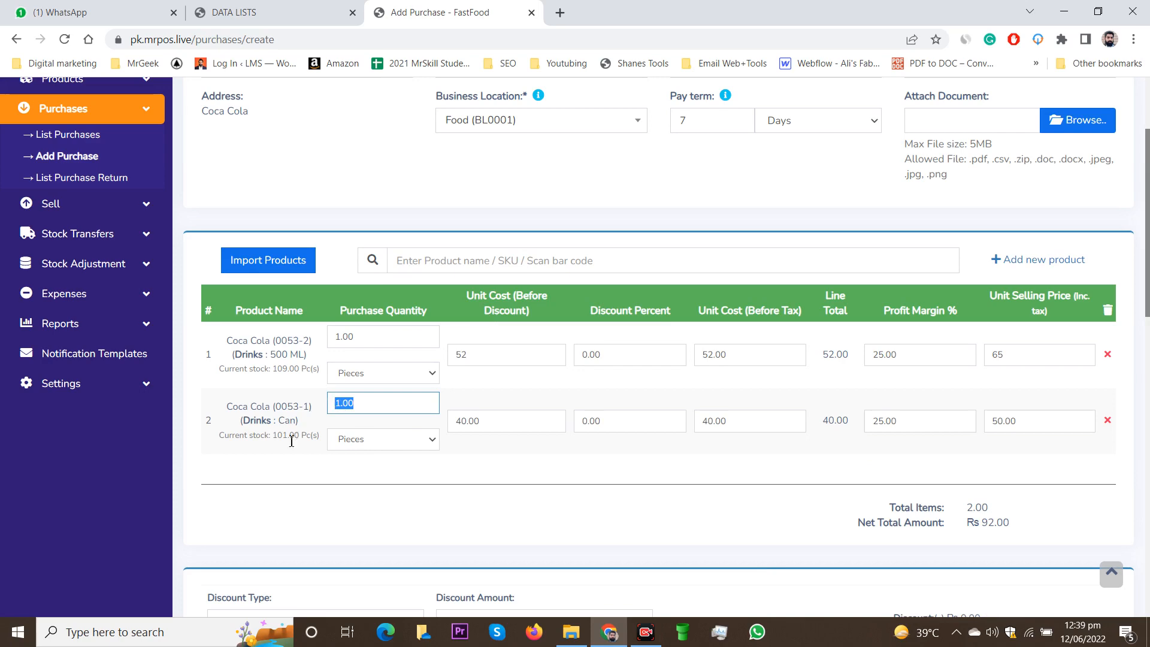
text(10)
click(422, 470)
click(371, 345)
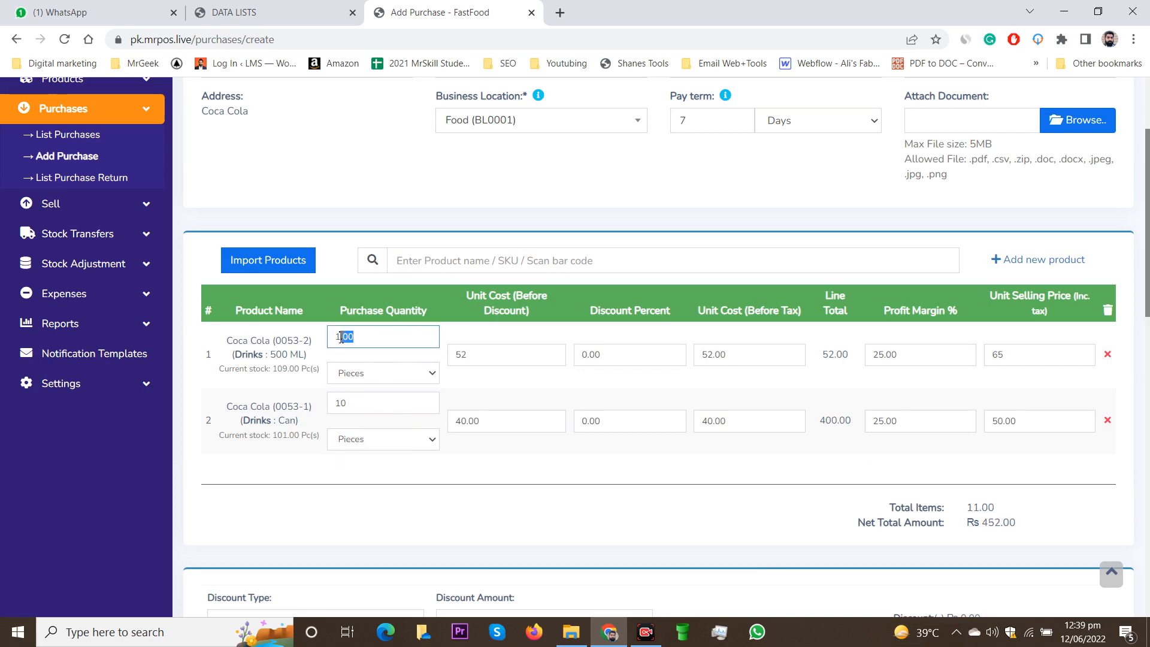
text(20)
click(494, 466)
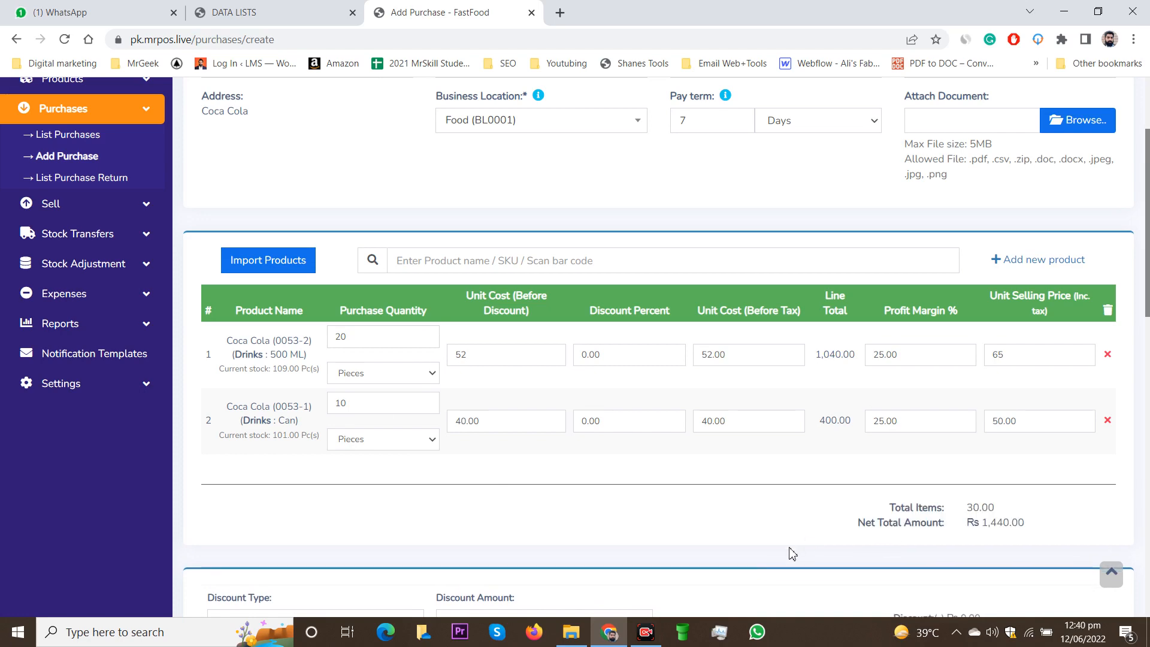
scroll(788, 545, down, 1)
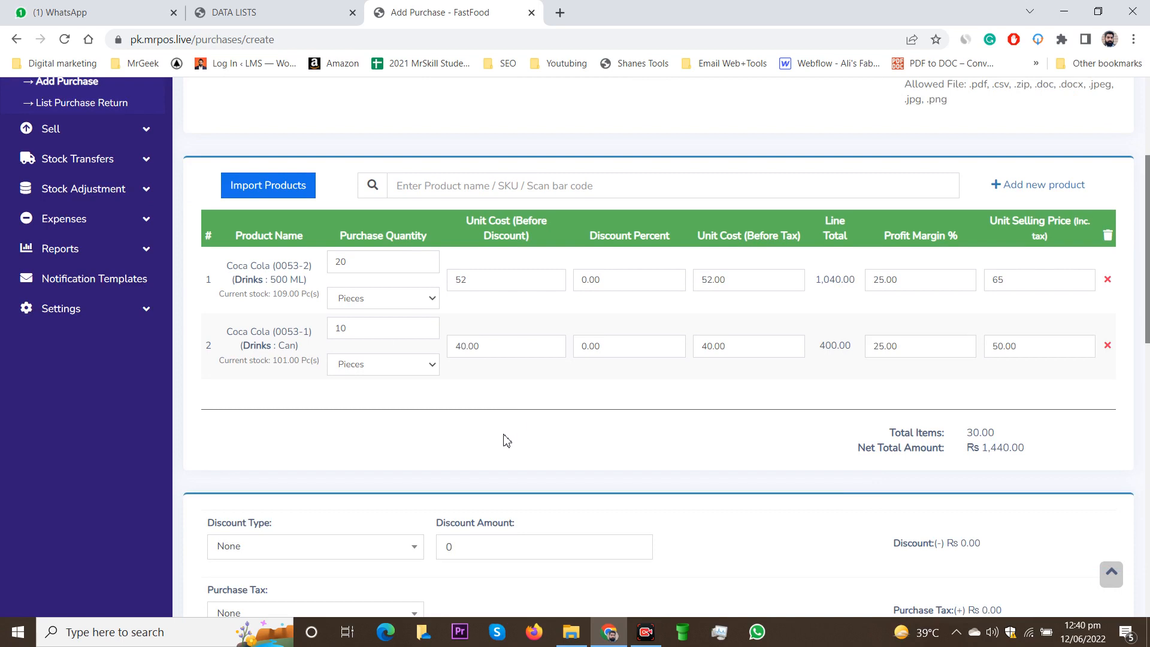
scroll(503, 440, down, 3)
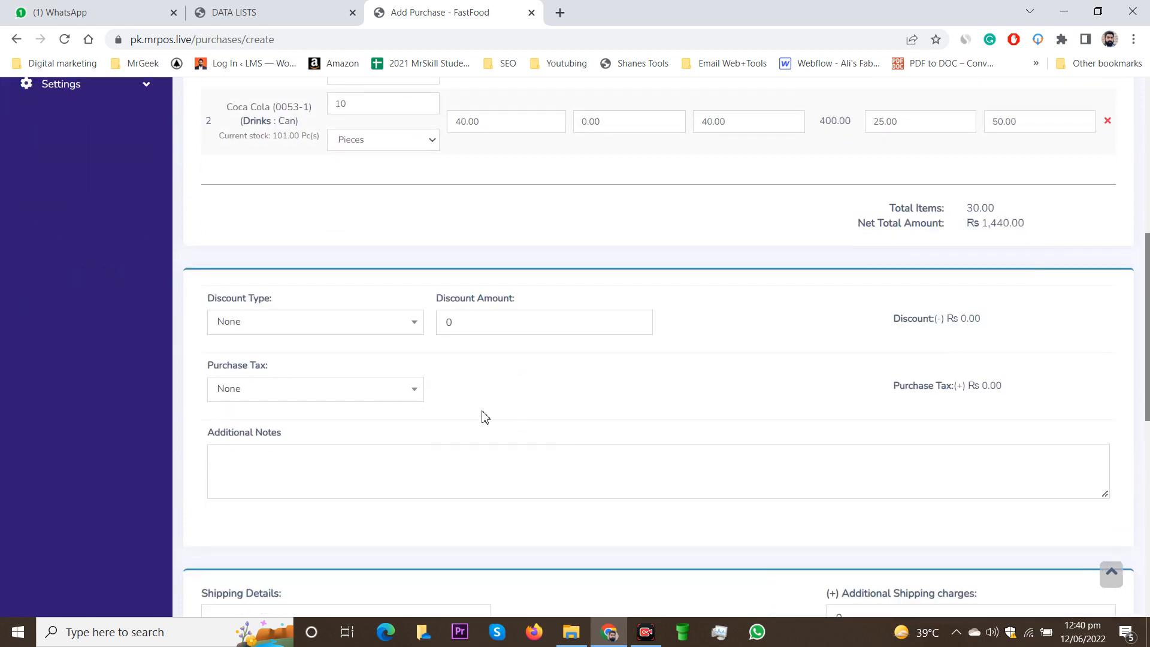
click(303, 332)
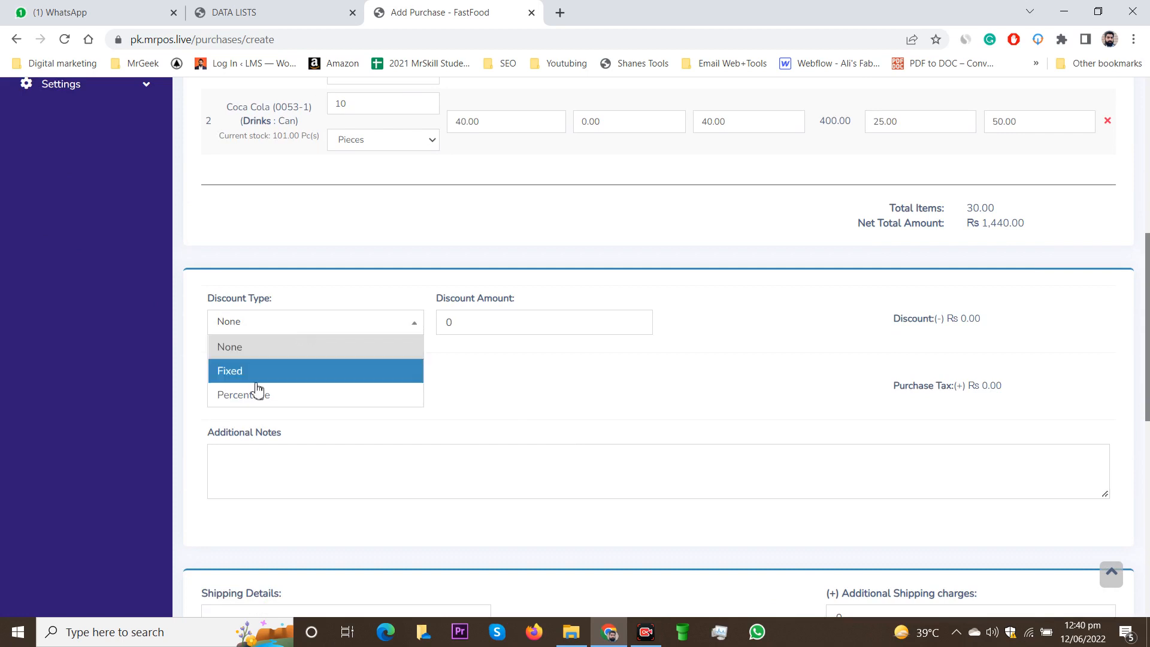
click(340, 286)
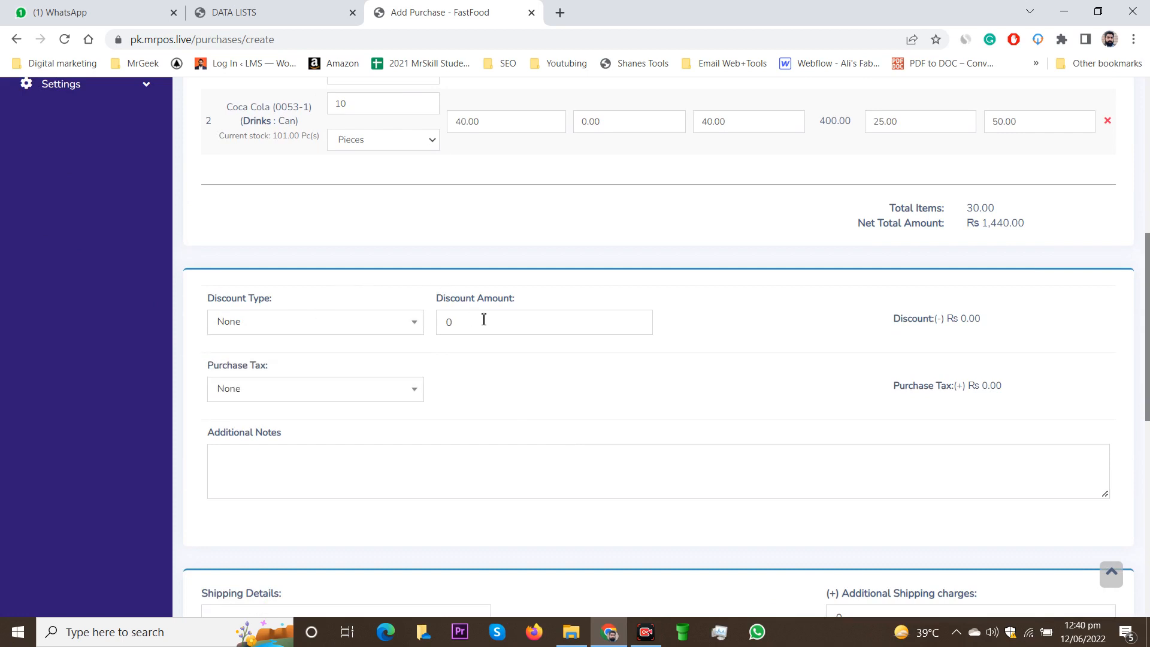
scroll(526, 405, down, 6)
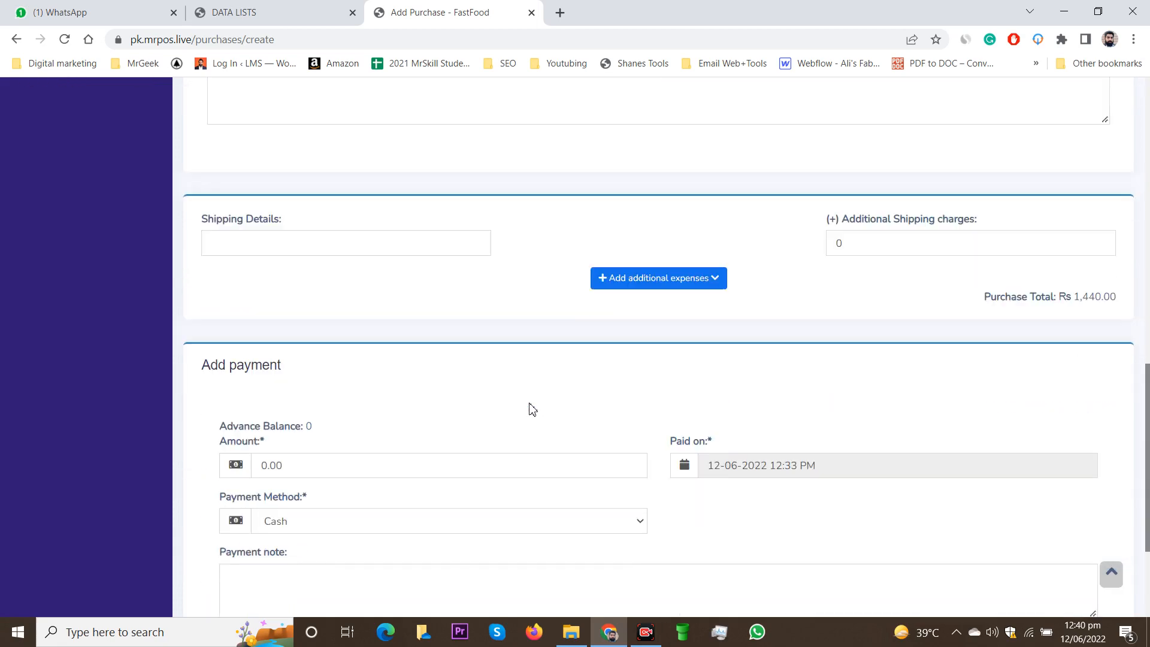
click(862, 255)
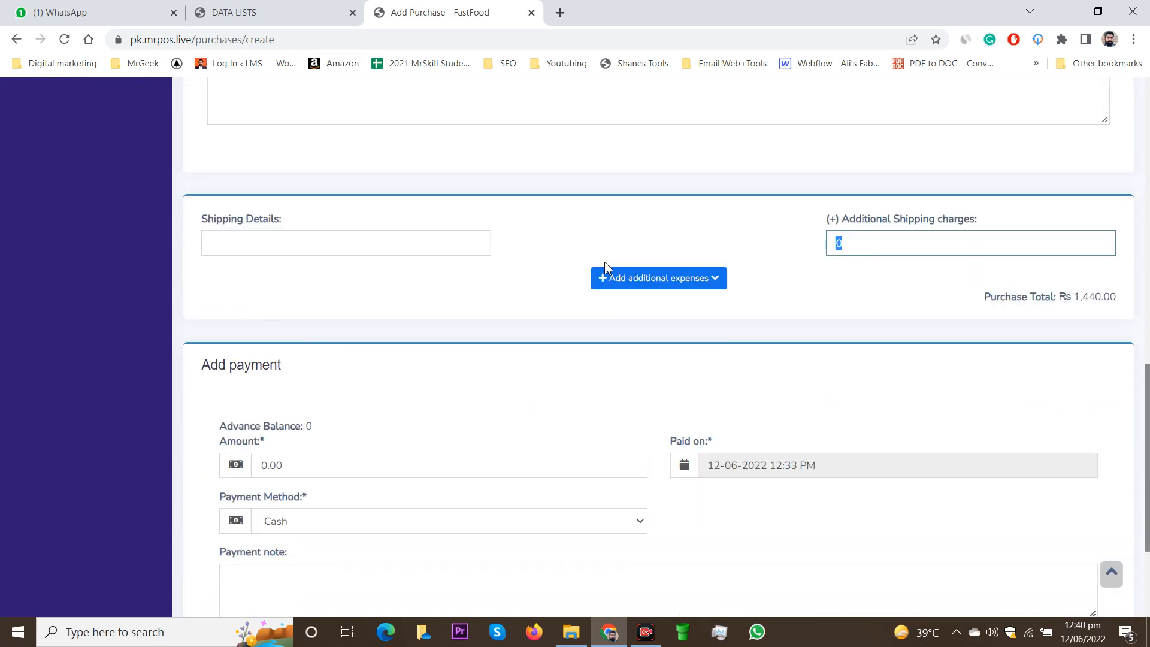
click(378, 242)
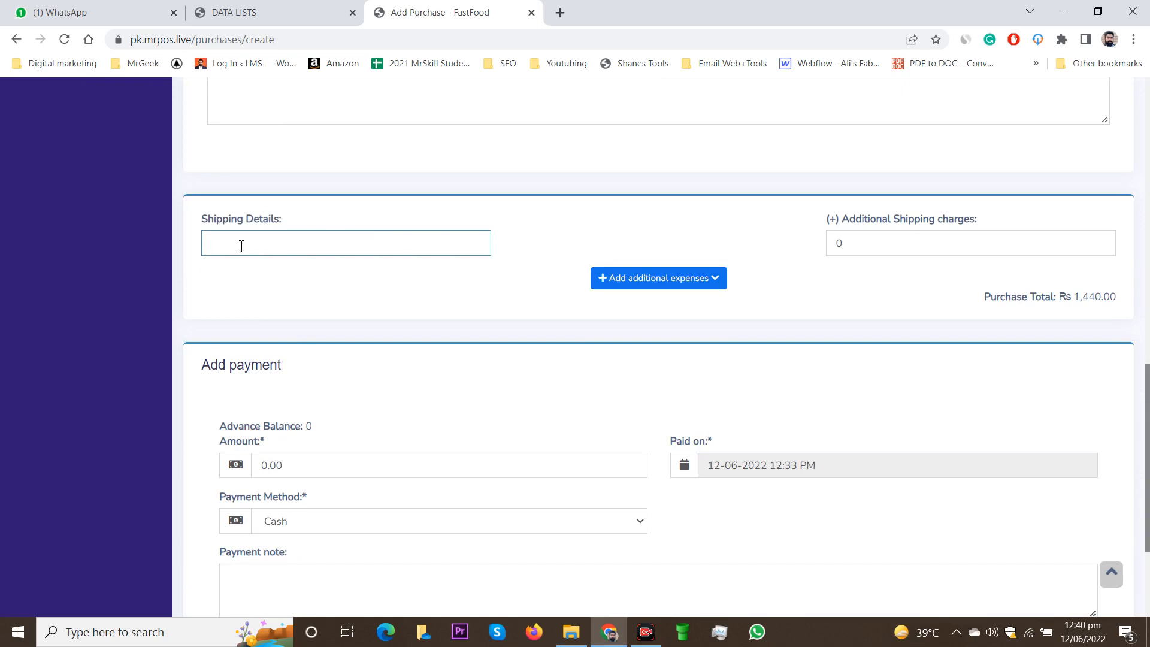
click(882, 243)
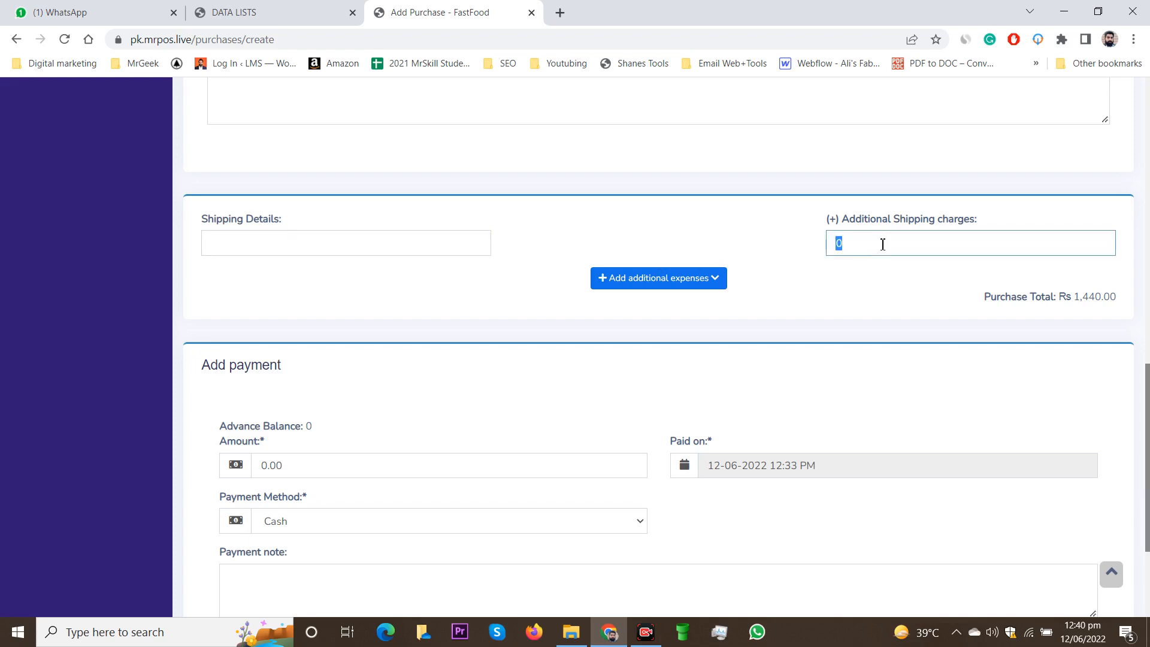
click(856, 300)
scroll(804, 331, up, 4)
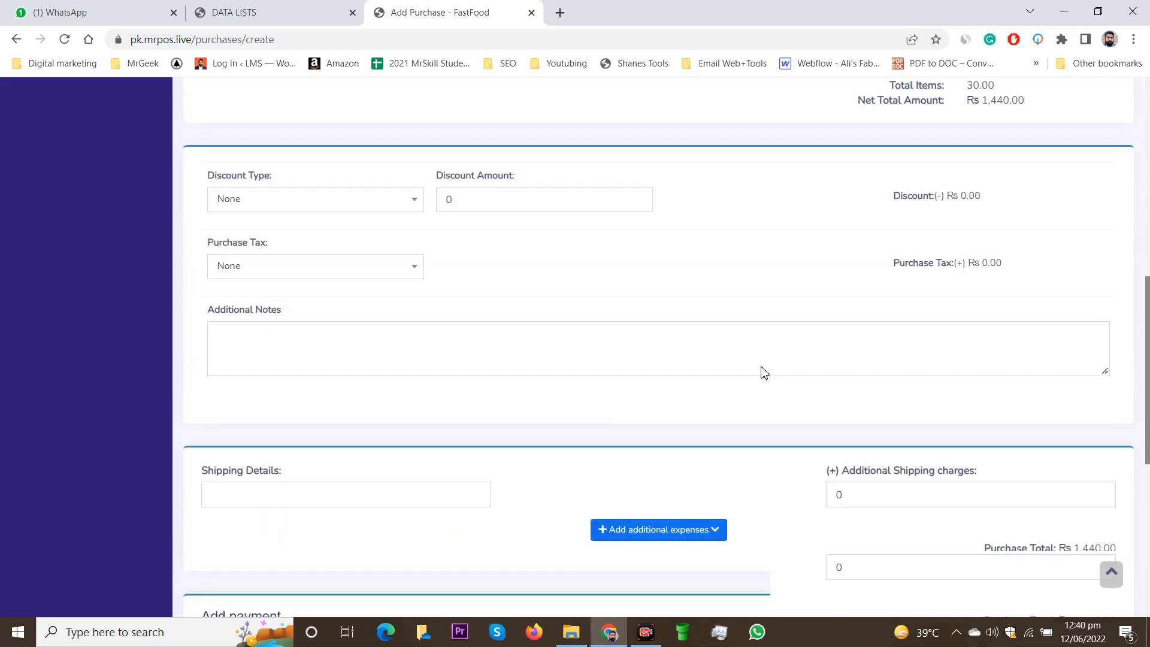
scroll(763, 371, up, 3)
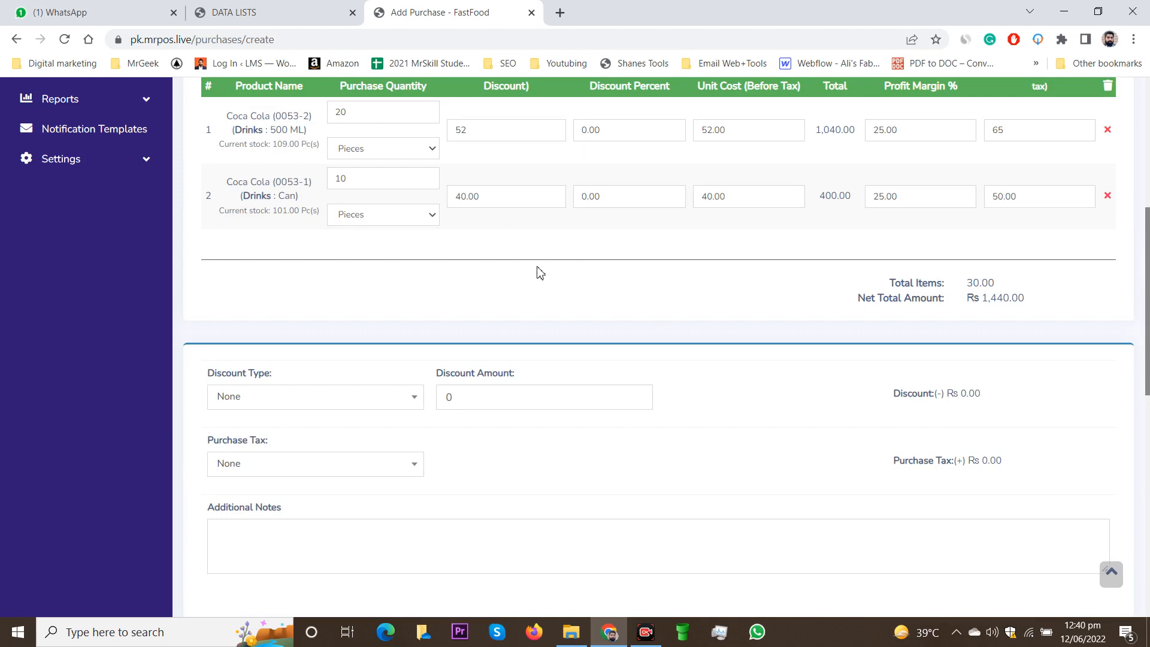
scroll(540, 273, down, 6)
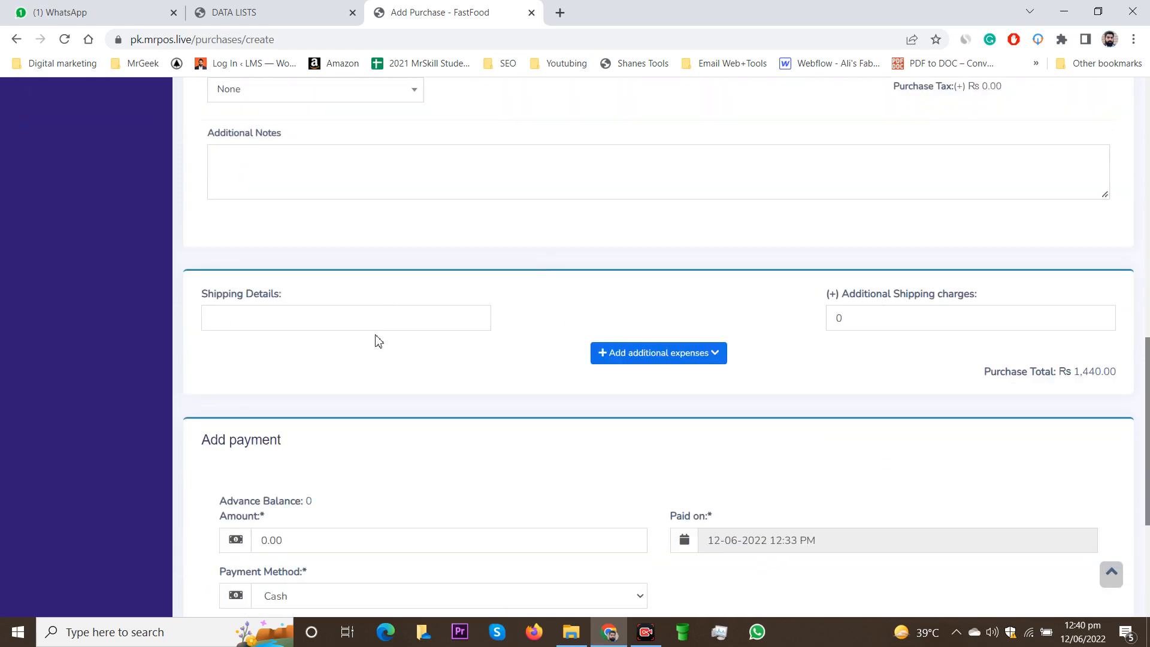
scroll(916, 350, down, 3)
scroll(599, 344, down, 2)
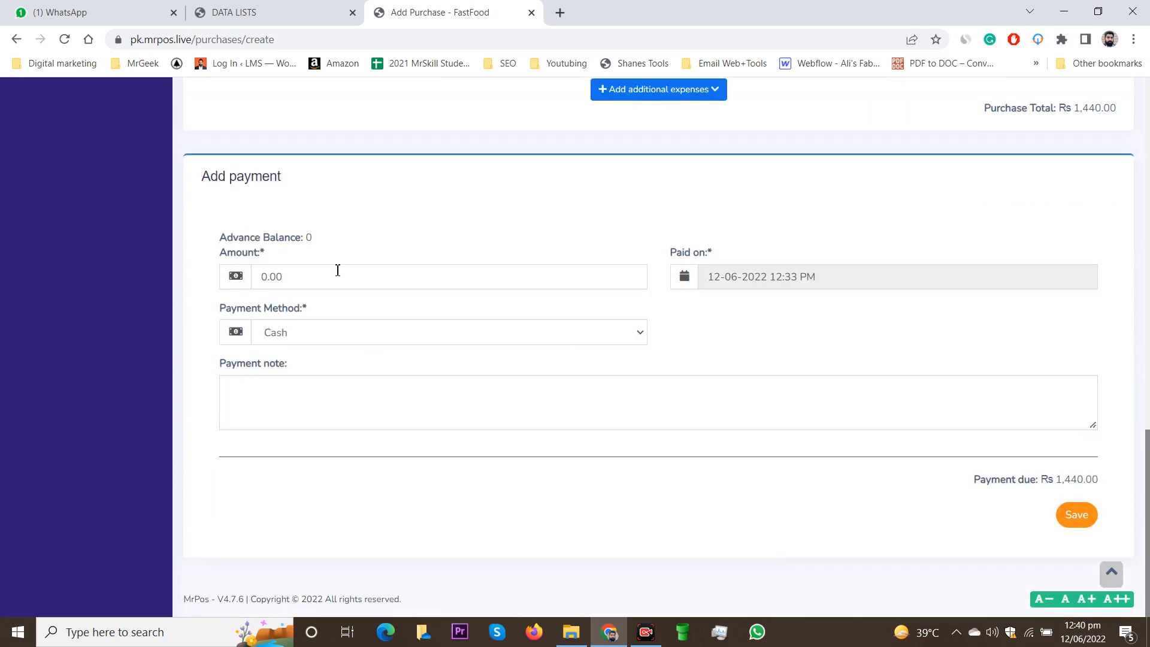
Step: Save the purchase with payment 0.00, leaving Rs 1,440.00 due
triple_click(1082, 484)
click(1025, 486)
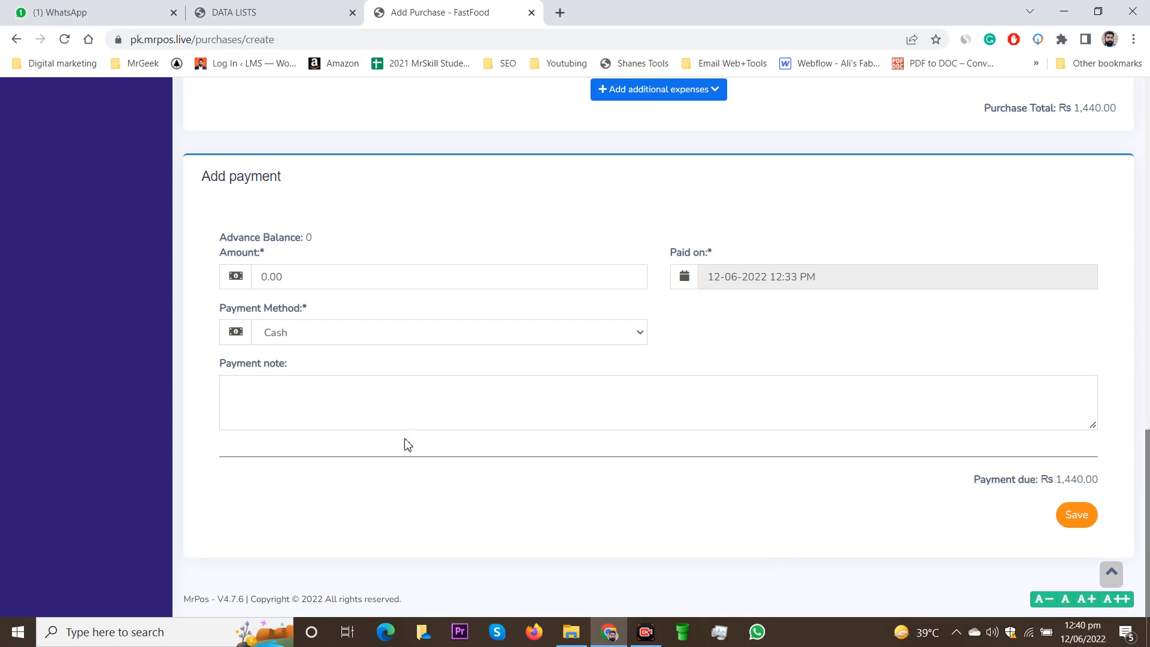
click(289, 279)
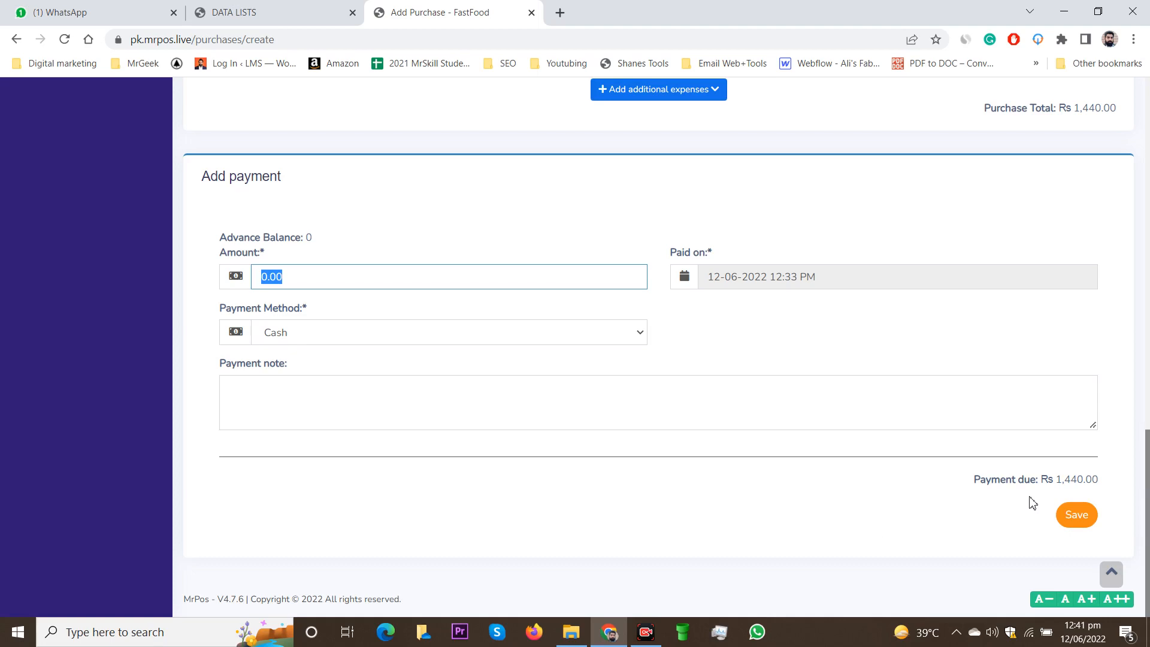
scroll(671, 493, up, 15)
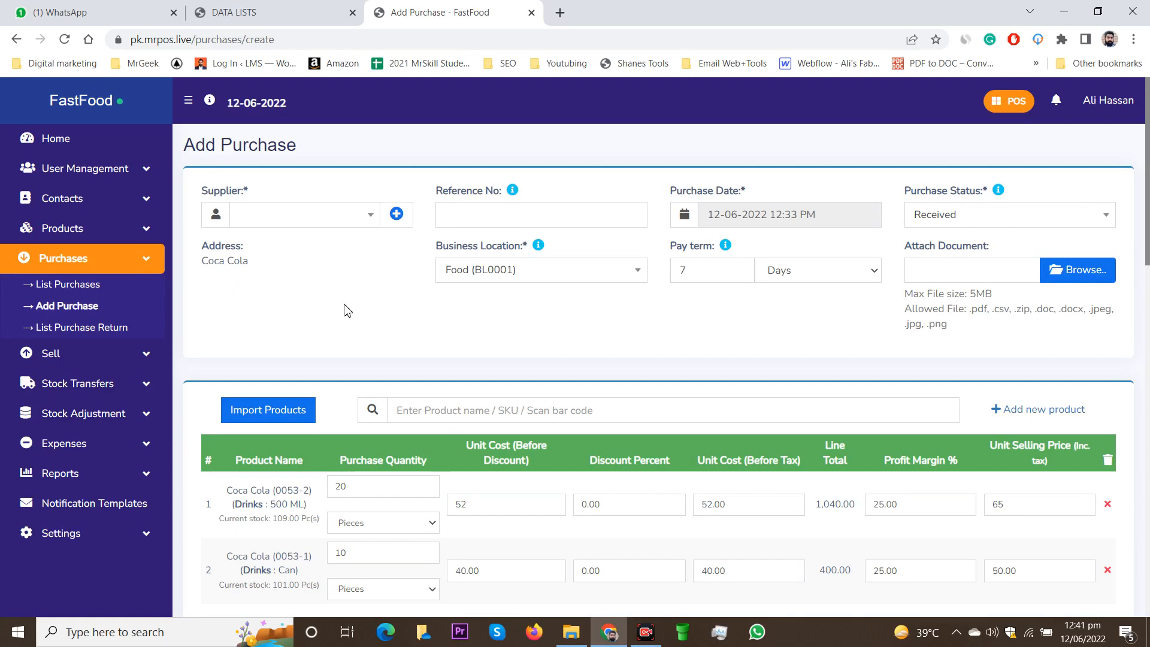
scroll(371, 317, down, 6)
scroll(374, 318, down, 10)
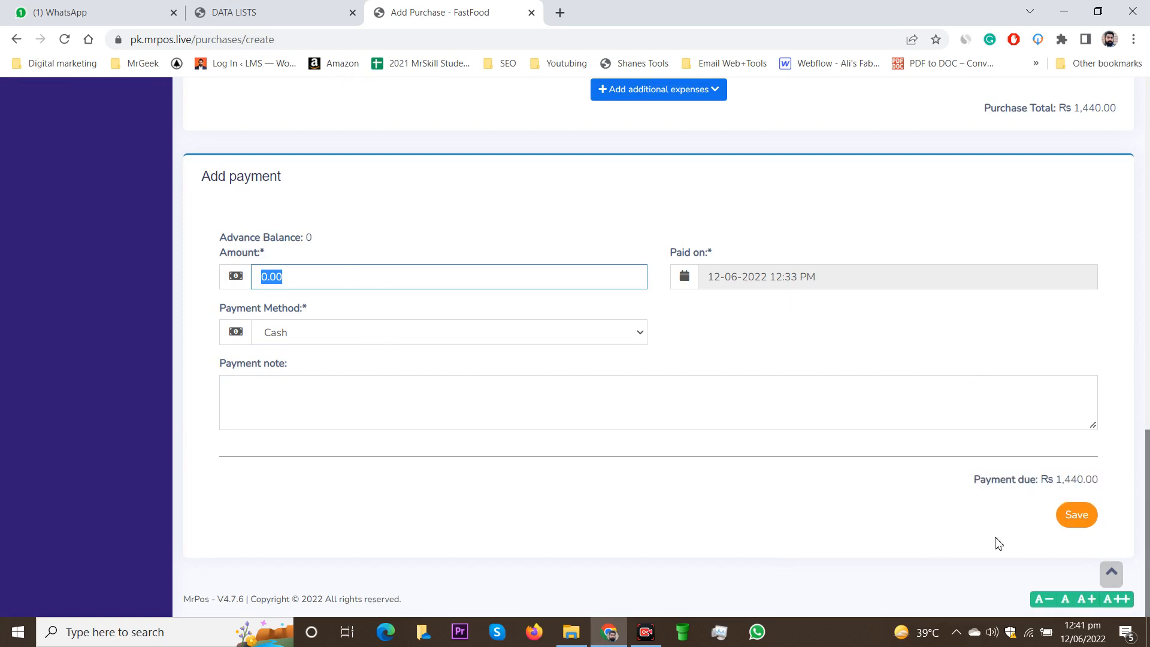
click(1078, 514)
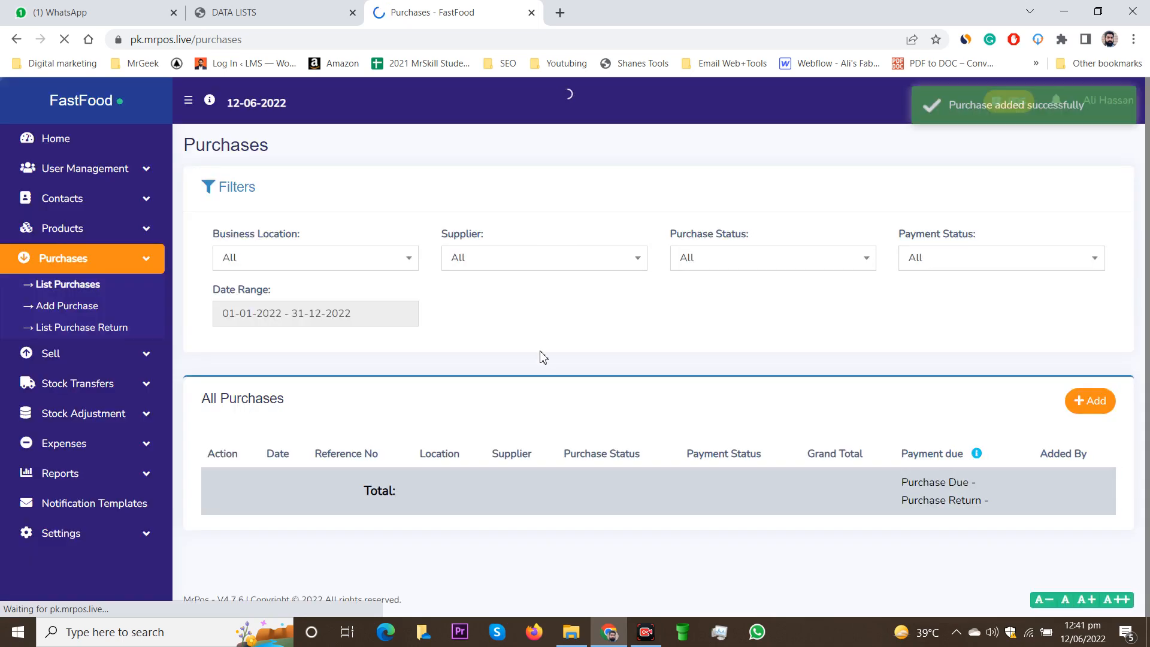
Step: Open the payment record for Coca Cola purchase PO2022/0001 from its Due badge
scroll(538, 355, down, 2)
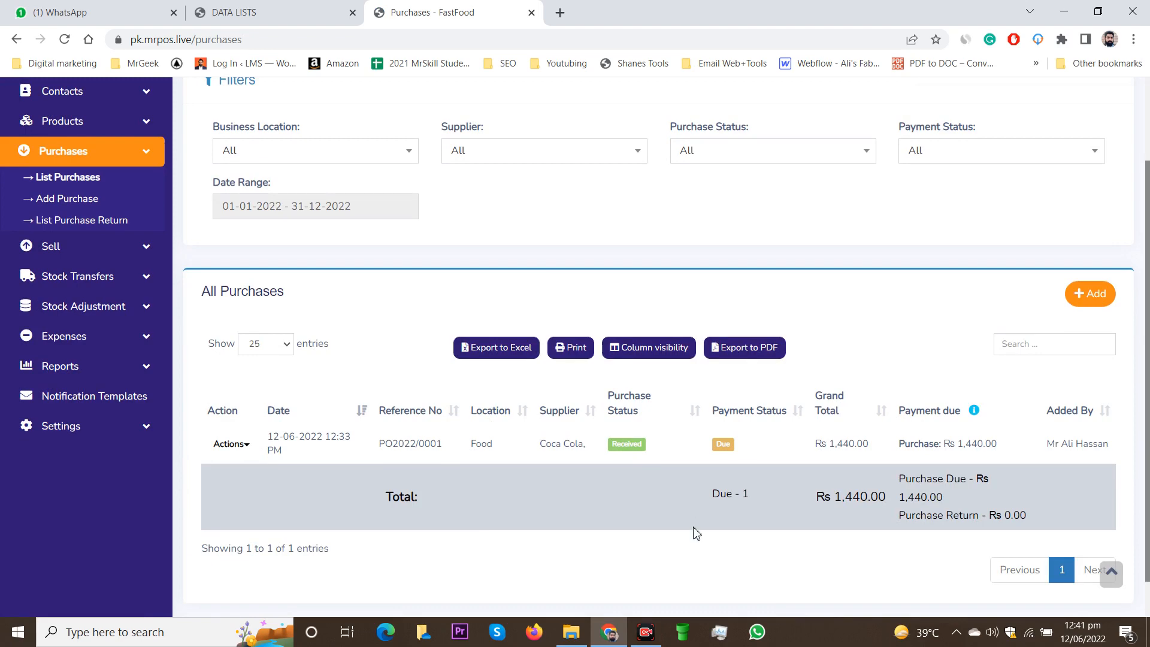
click(723, 447)
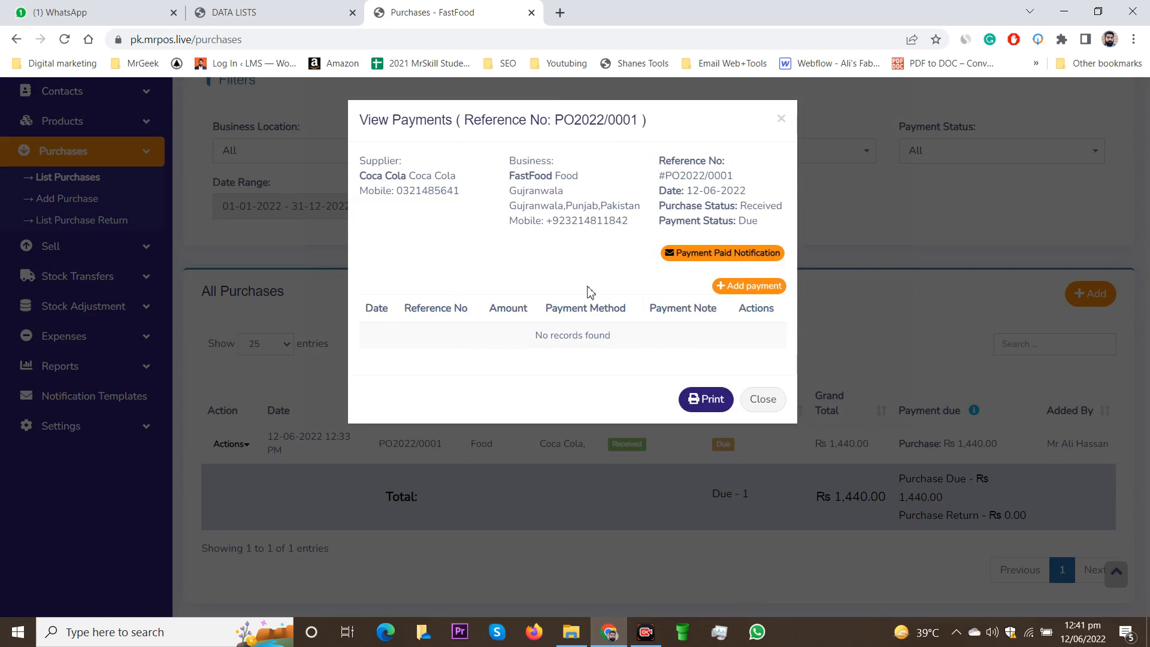
Step: Add a cash payment of 1000 to PO2022/0001, leaving Rs 440.00 of Rs 1,440.00 due
click(752, 288)
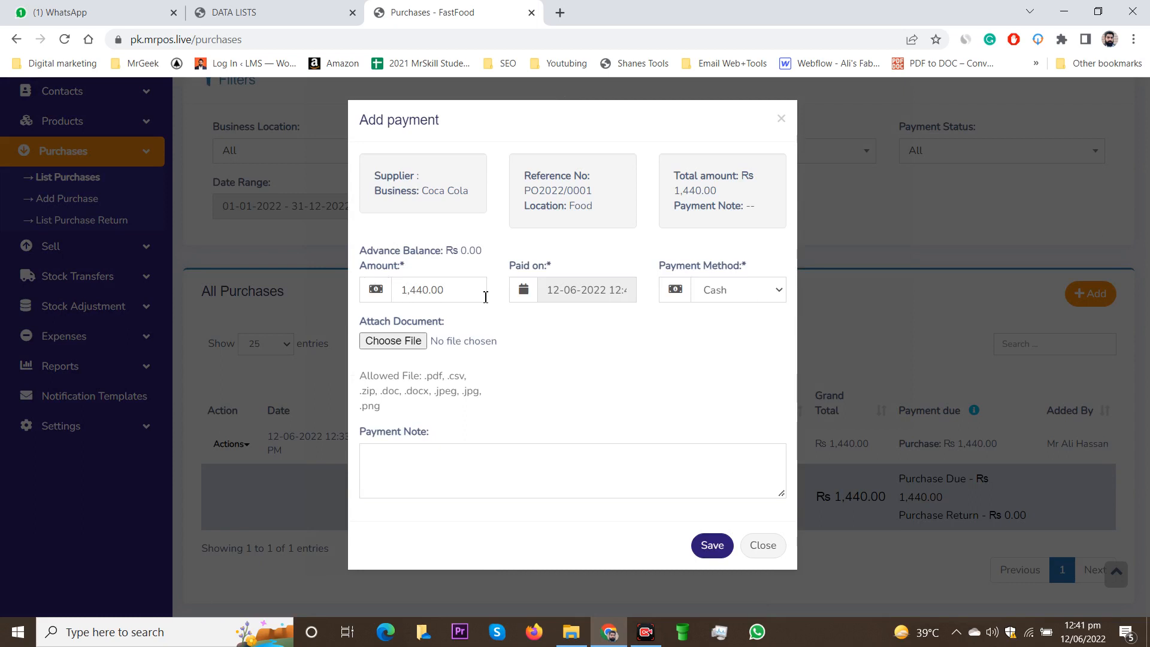
drag(477, 299, 379, 304)
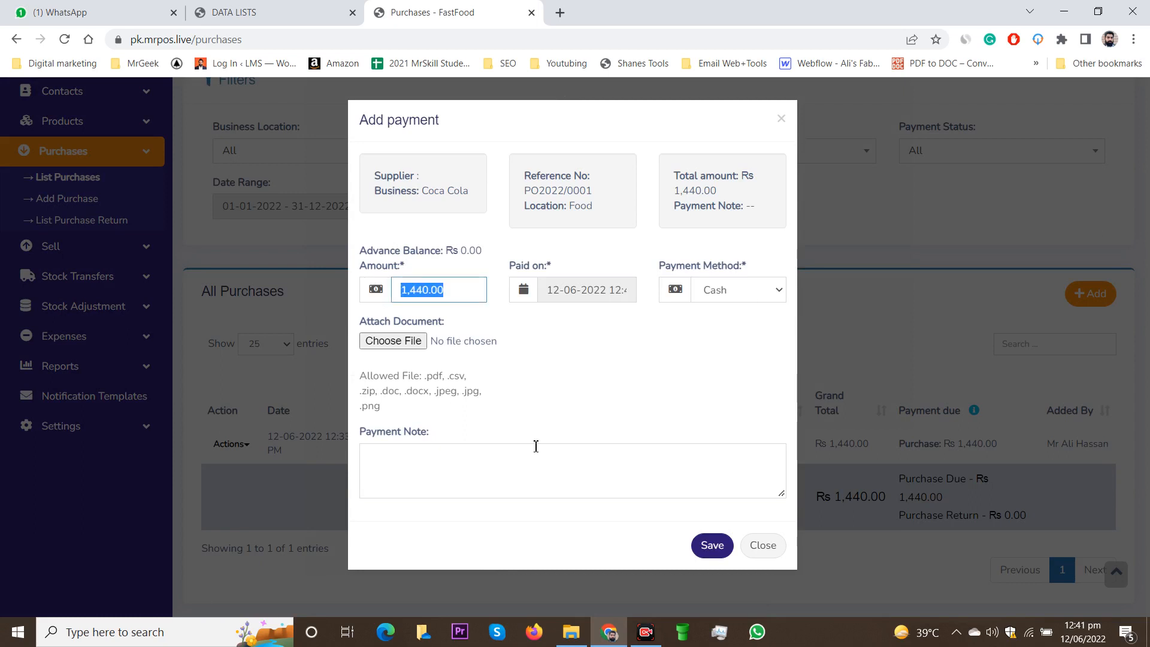
text(1000)
click(586, 388)
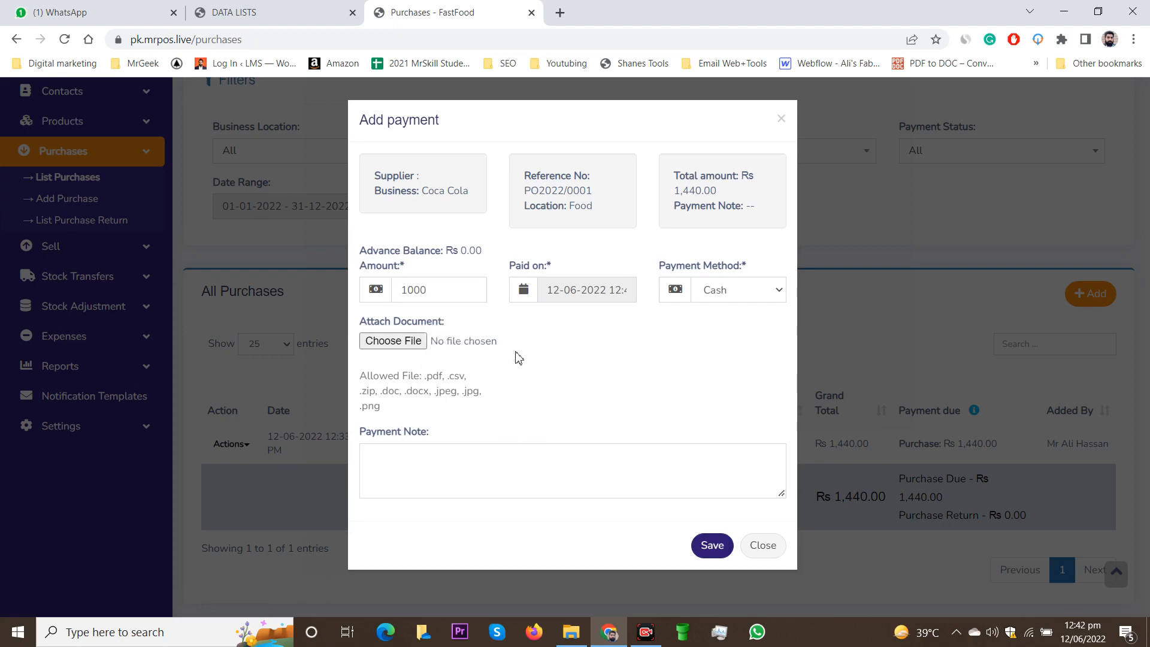
click(711, 547)
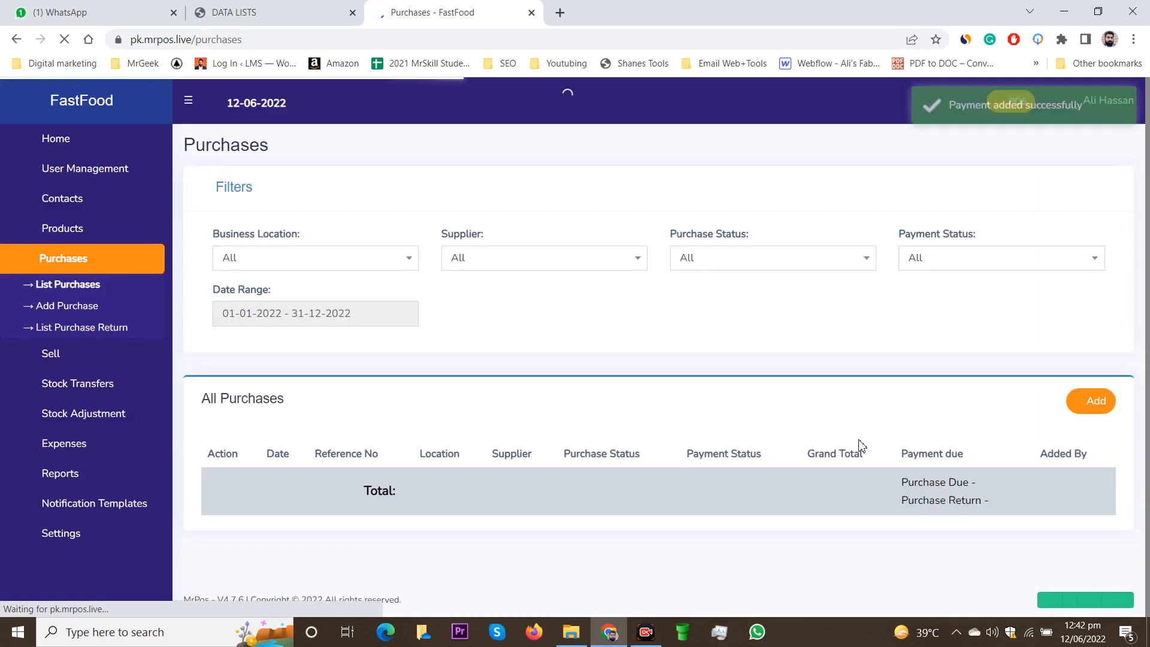
scroll(785, 455, down, 2)
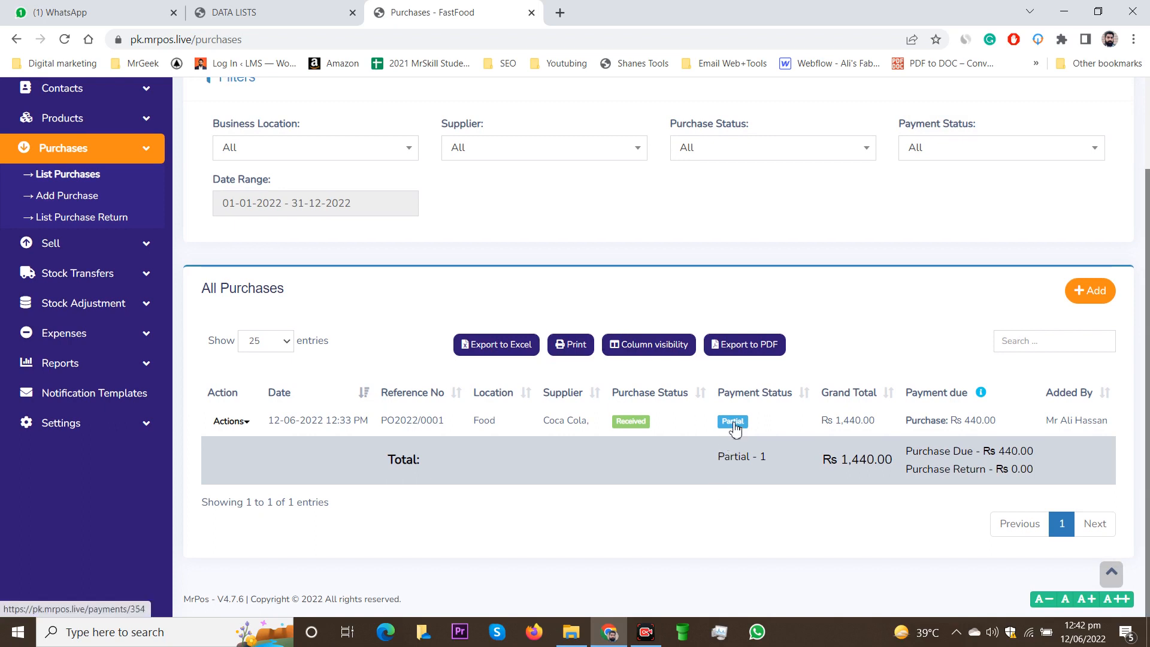
Step: Add a second cash payment of Rs 440.00 to PO2022/0001 from the row's Actions menu
click(252, 426)
scroll(287, 440, down, 1)
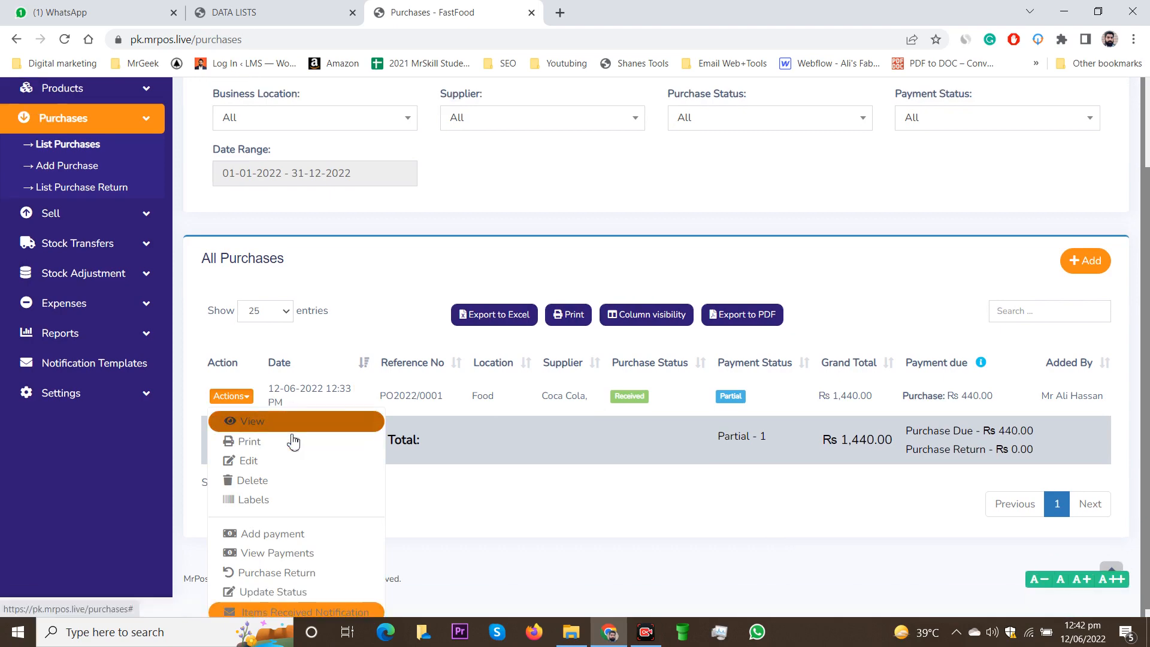
click(303, 540)
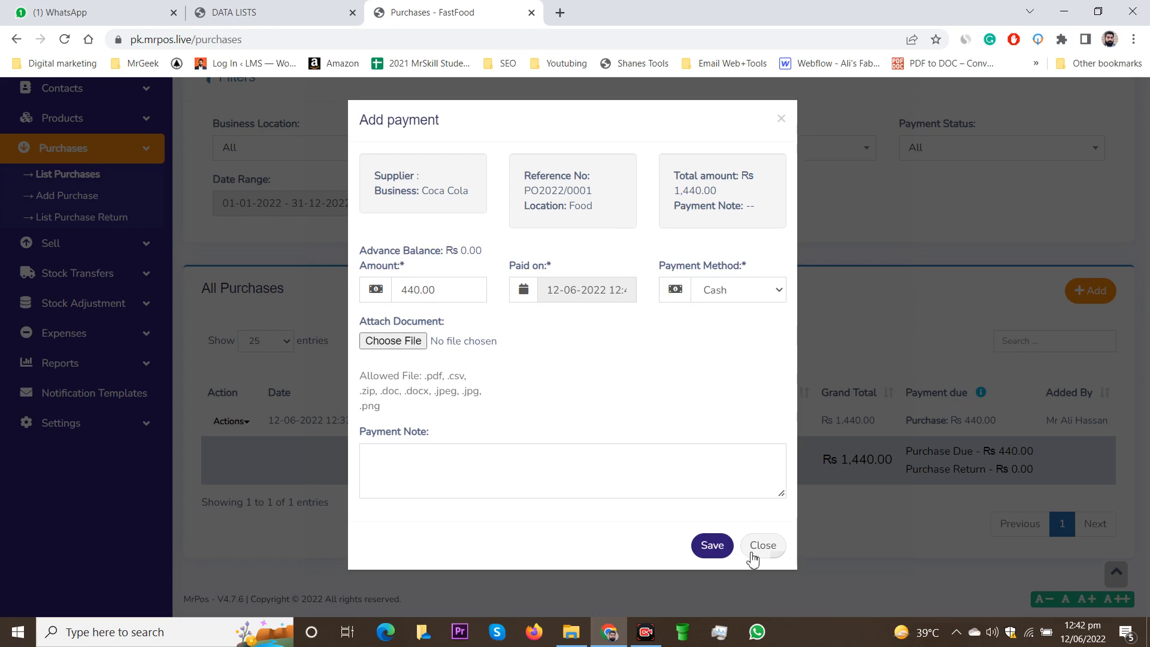
click(712, 554)
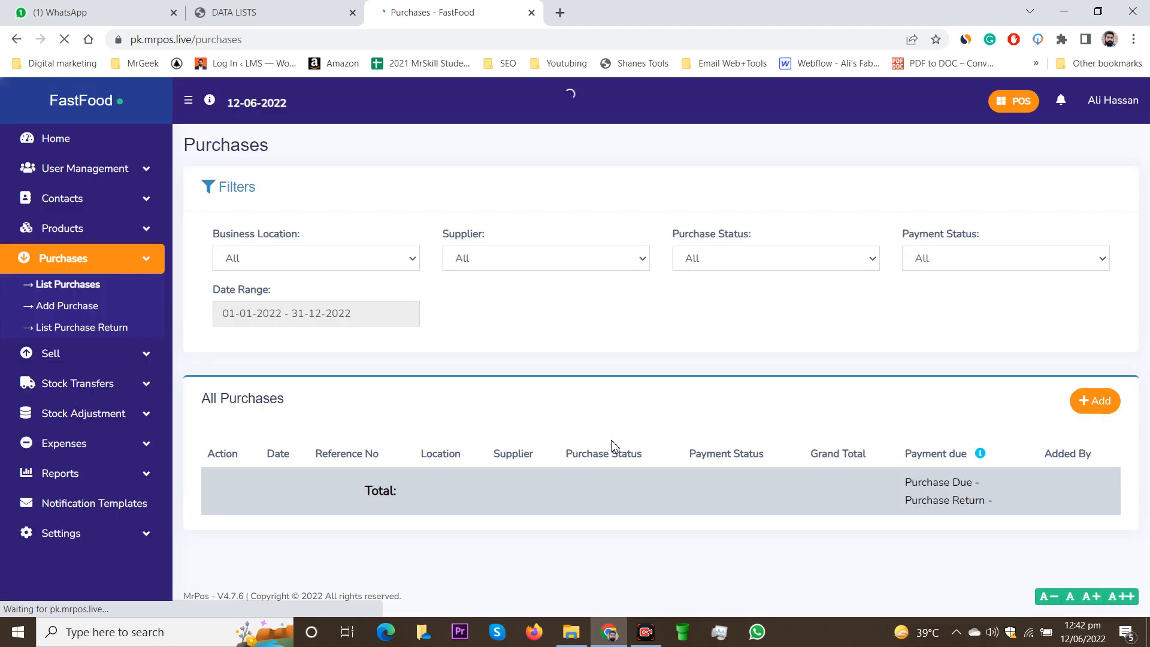
scroll(612, 445, down, 3)
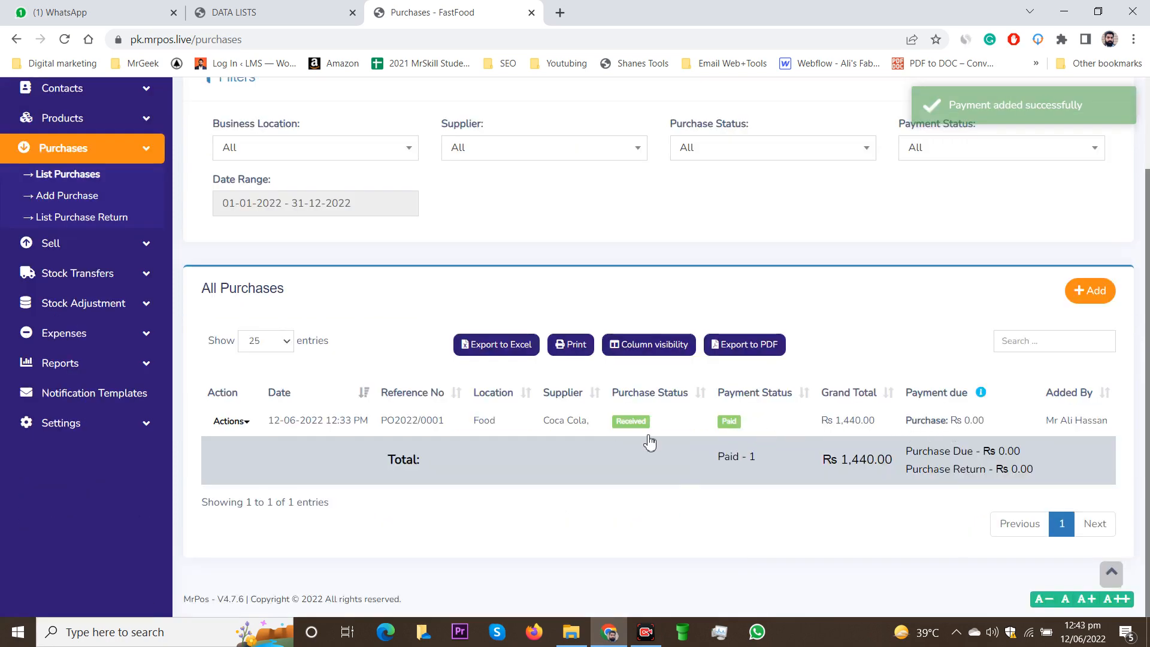
scroll(478, 428, up, 2)
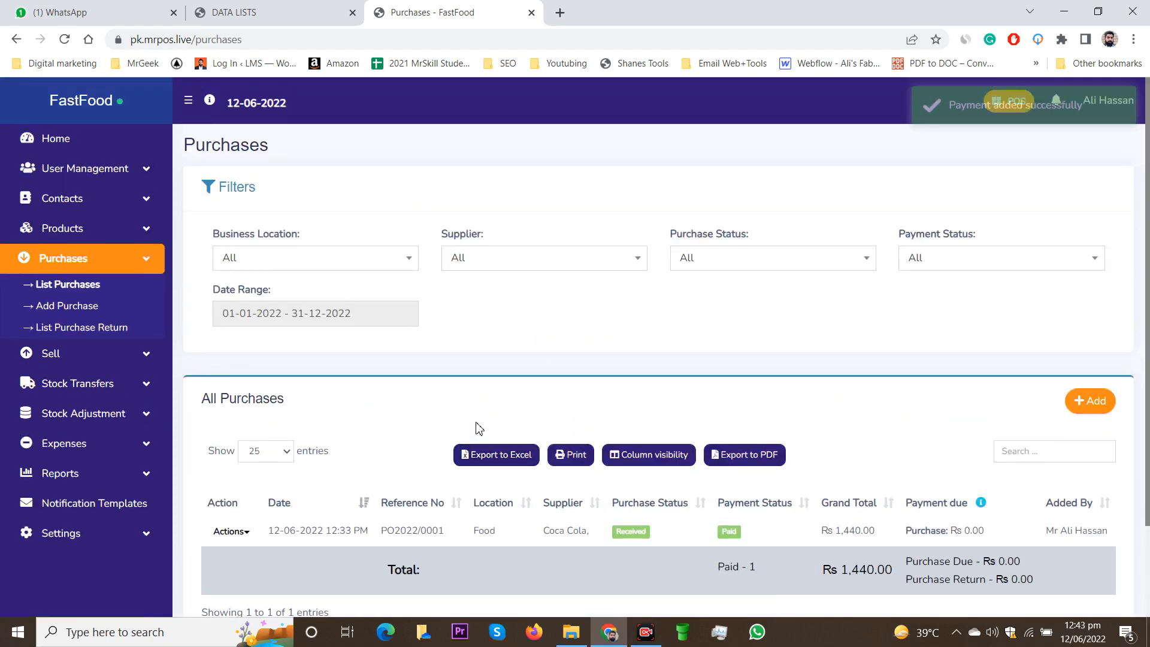
scroll(505, 385, down, 1)
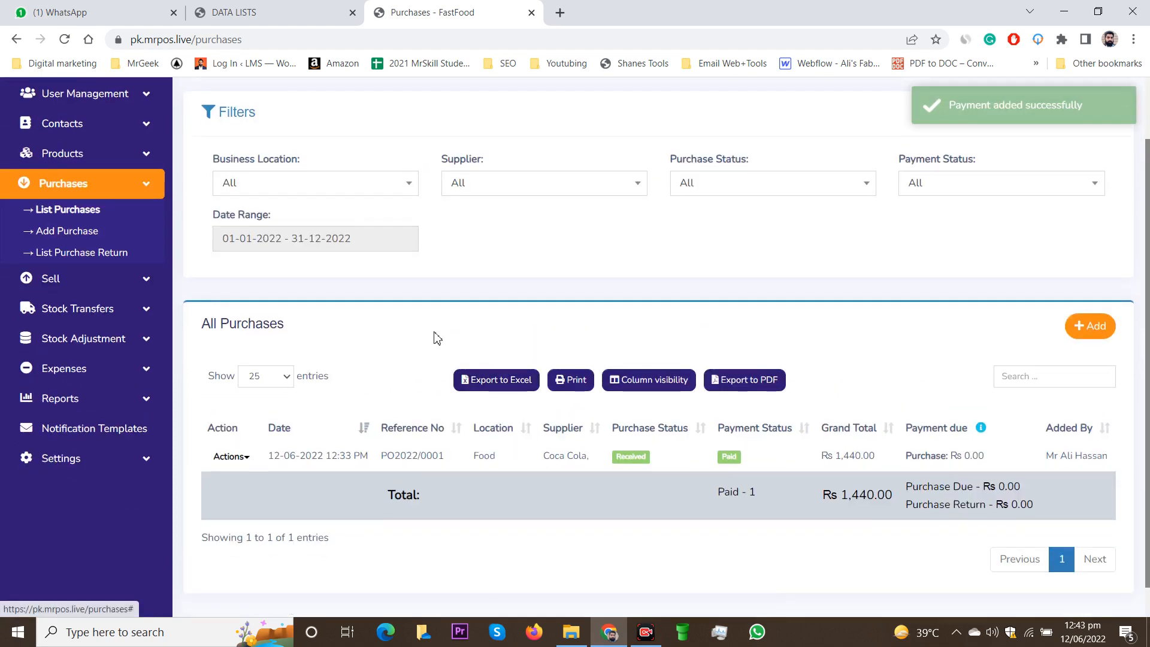
click(251, 461)
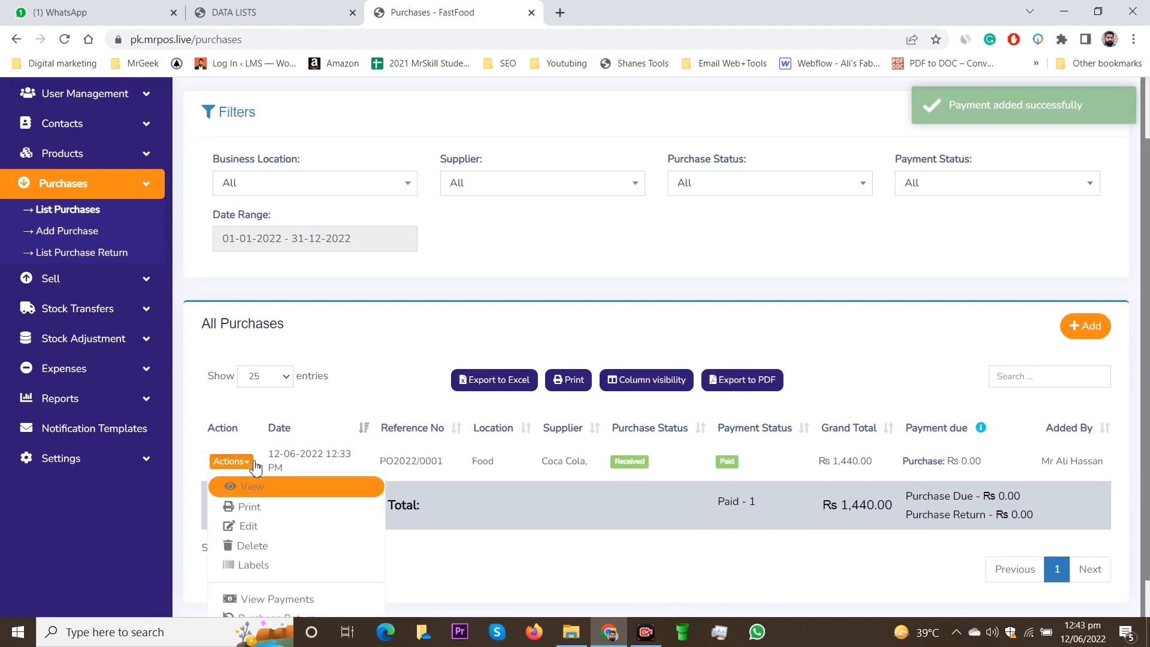
scroll(255, 468, down, 1)
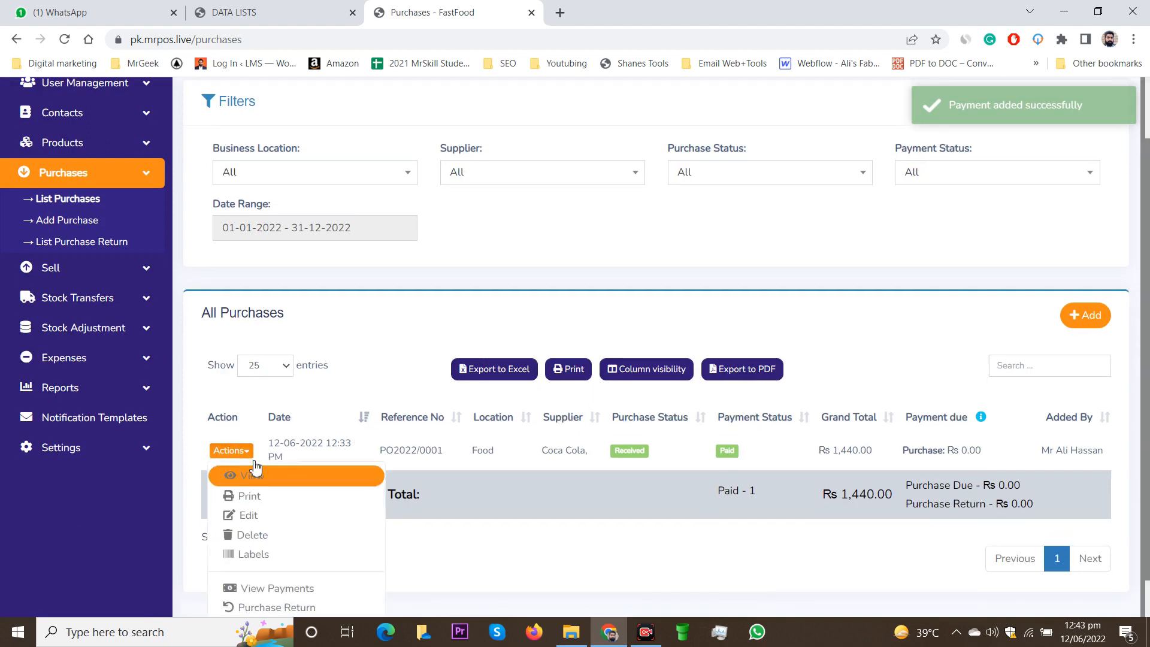
click(267, 501)
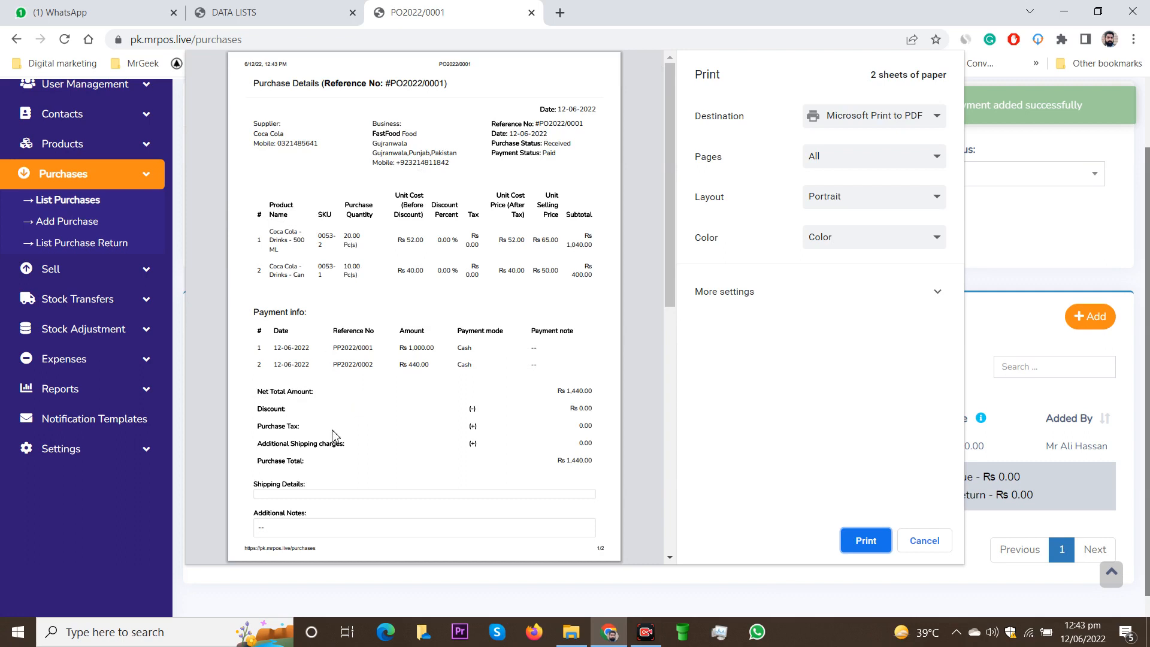
drag(402, 350, 433, 349)
click(403, 366)
scroll(425, 370, down, 3)
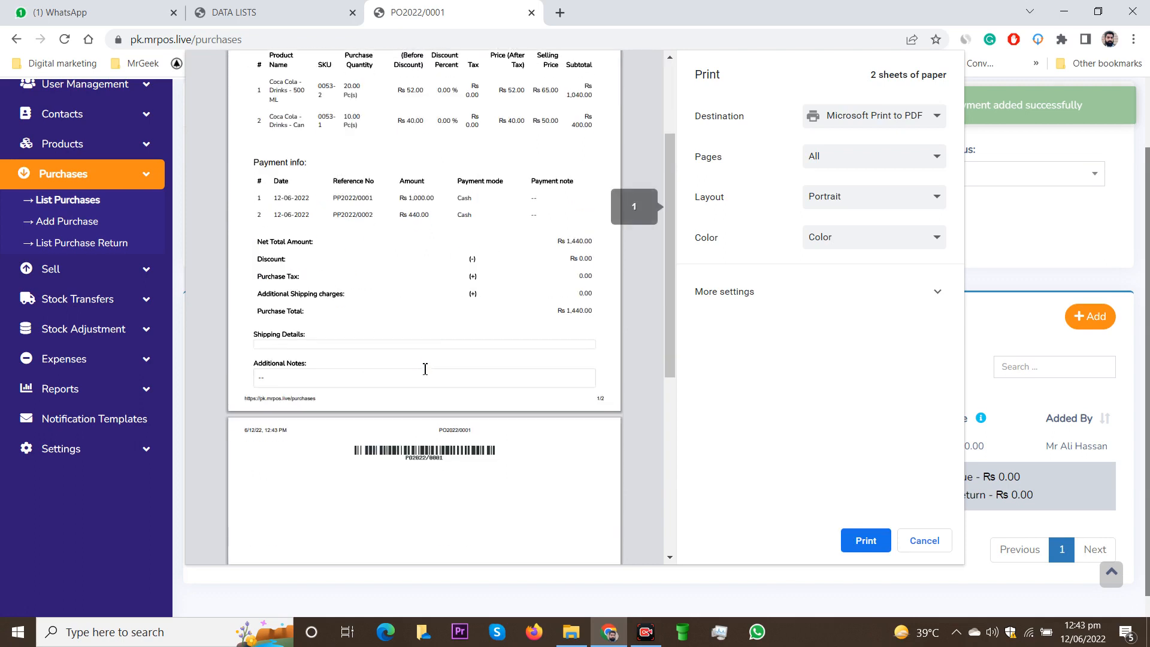
scroll(426, 370, up, 3)
scroll(425, 370, down, 5)
scroll(425, 370, up, 5)
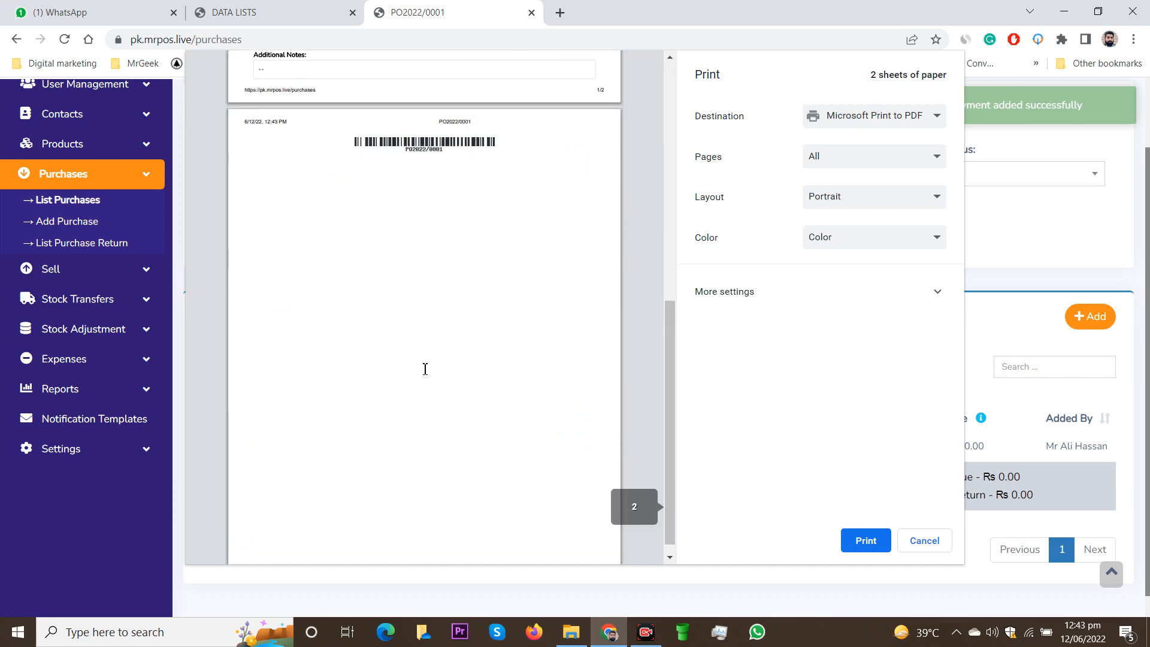
scroll(372, 315, down, 3)
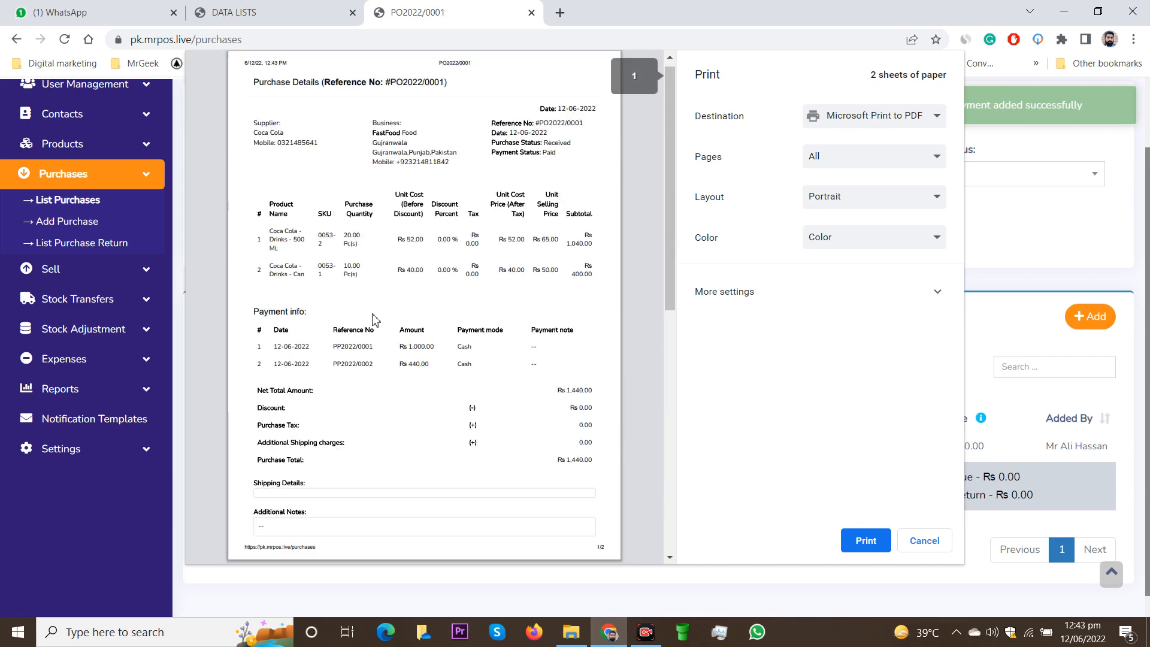
scroll(372, 316, up, 3)
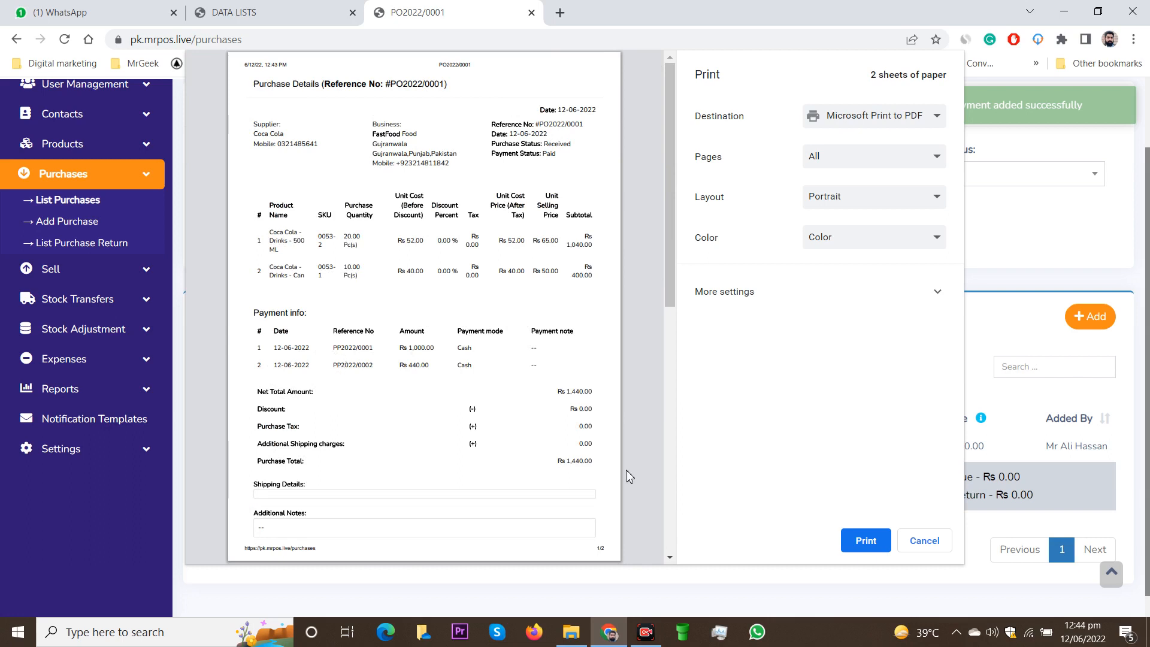
click(922, 542)
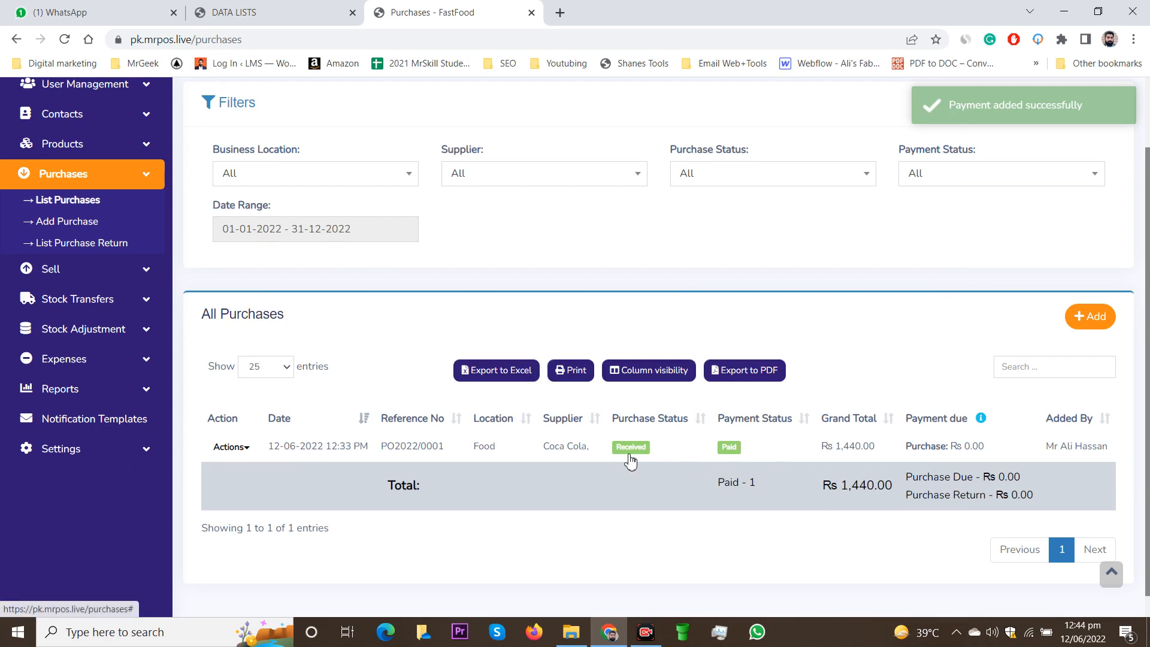
Step: Choose Purchase Return from the Actions menu of Coca Cola purchase PO2022/0001
scroll(628, 461, down, 1)
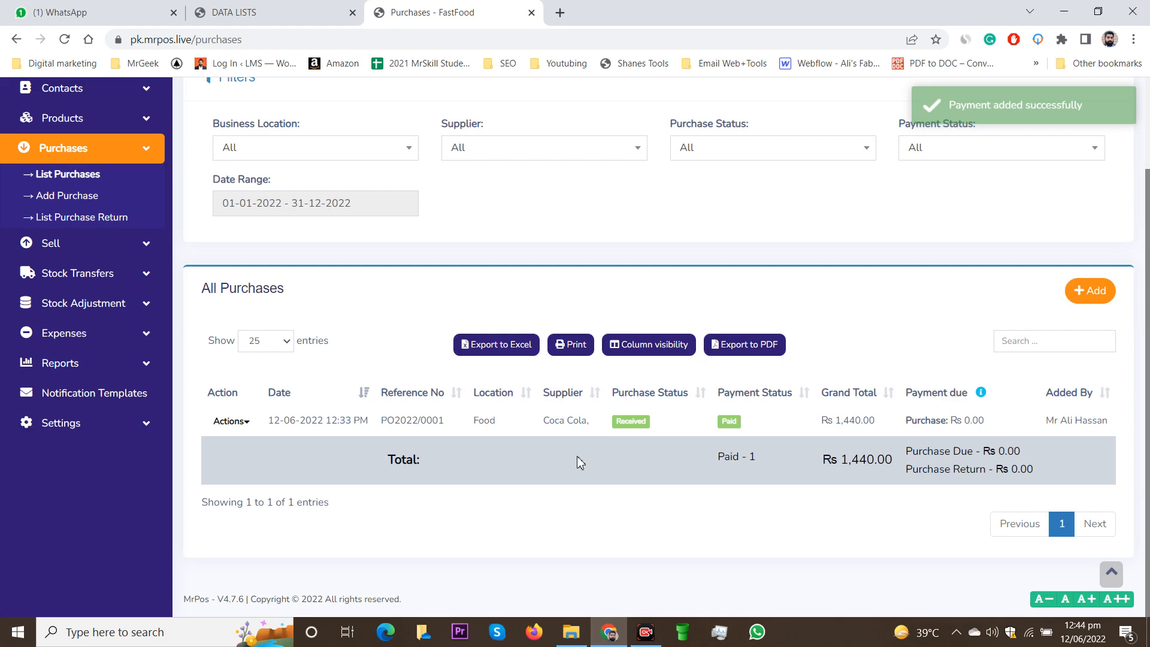
click(230, 422)
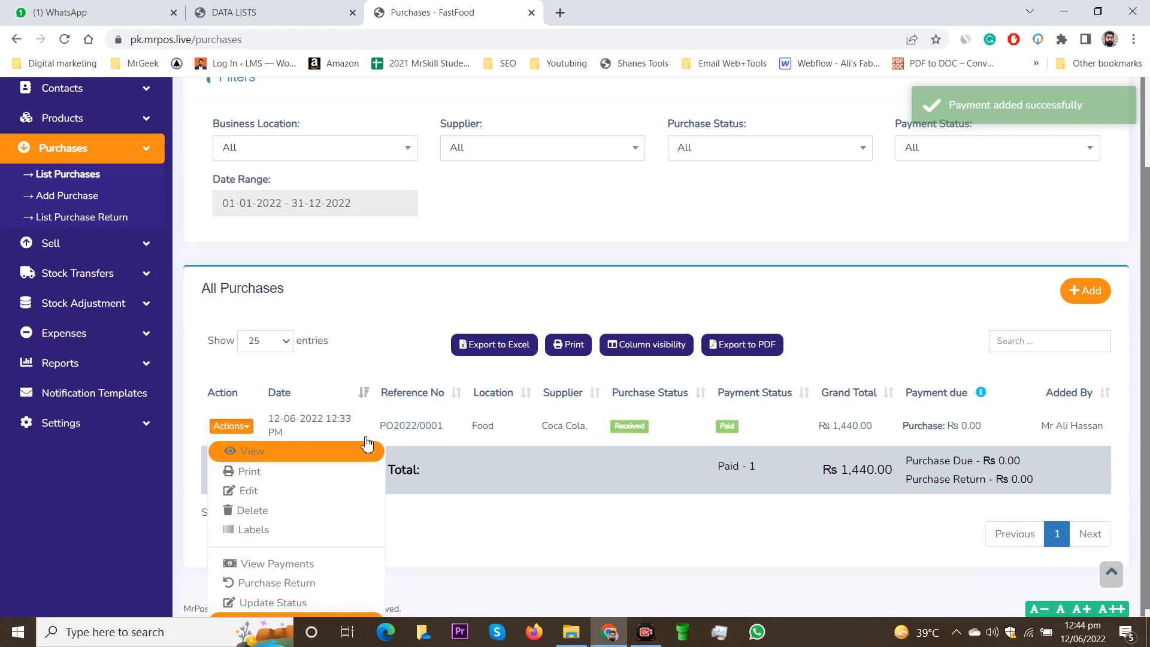
click(292, 588)
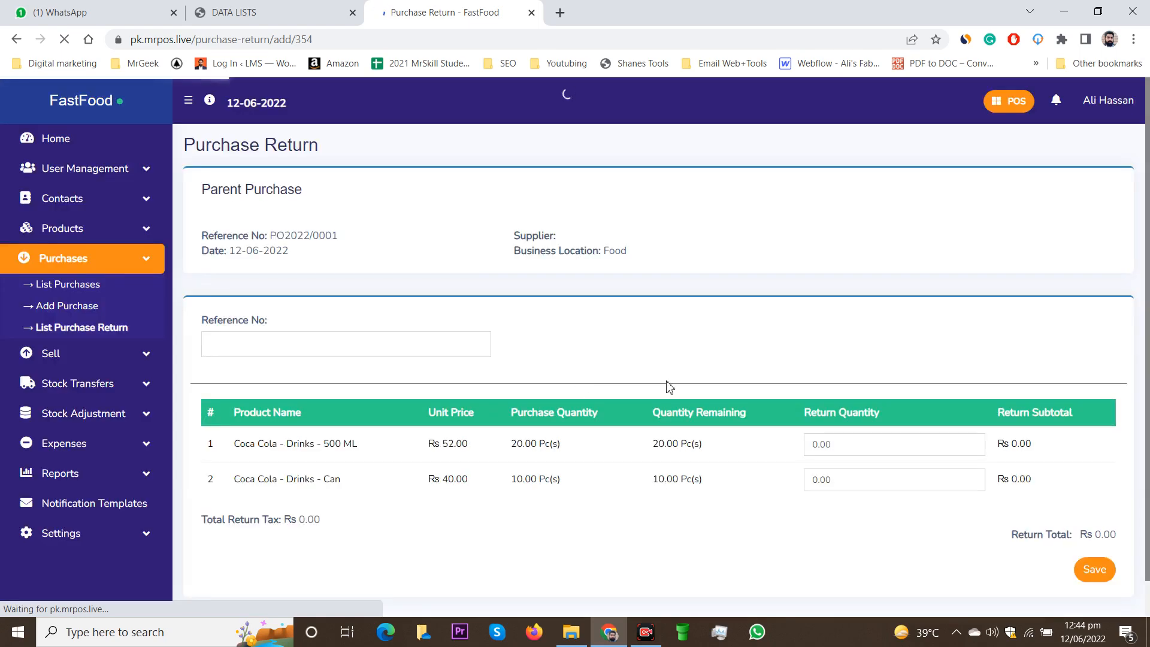
scroll(575, 387, down, 1)
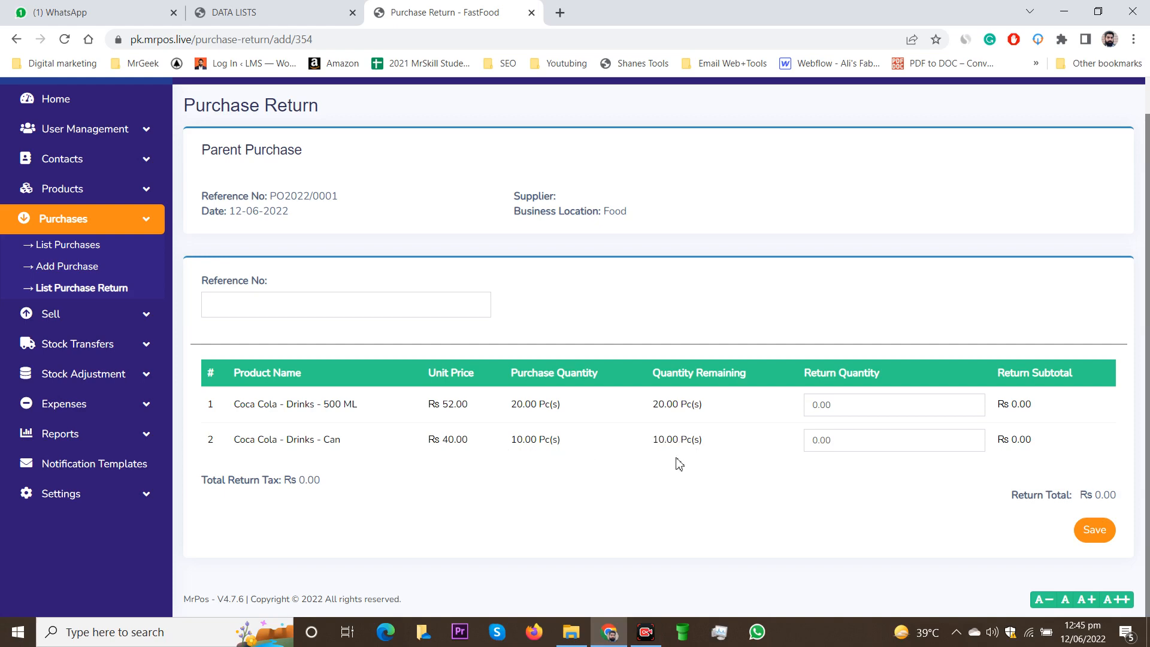
Step: Set the Coca Cola Can return quantity to 5, giving a Rs 200.00 total, and save
click(831, 442)
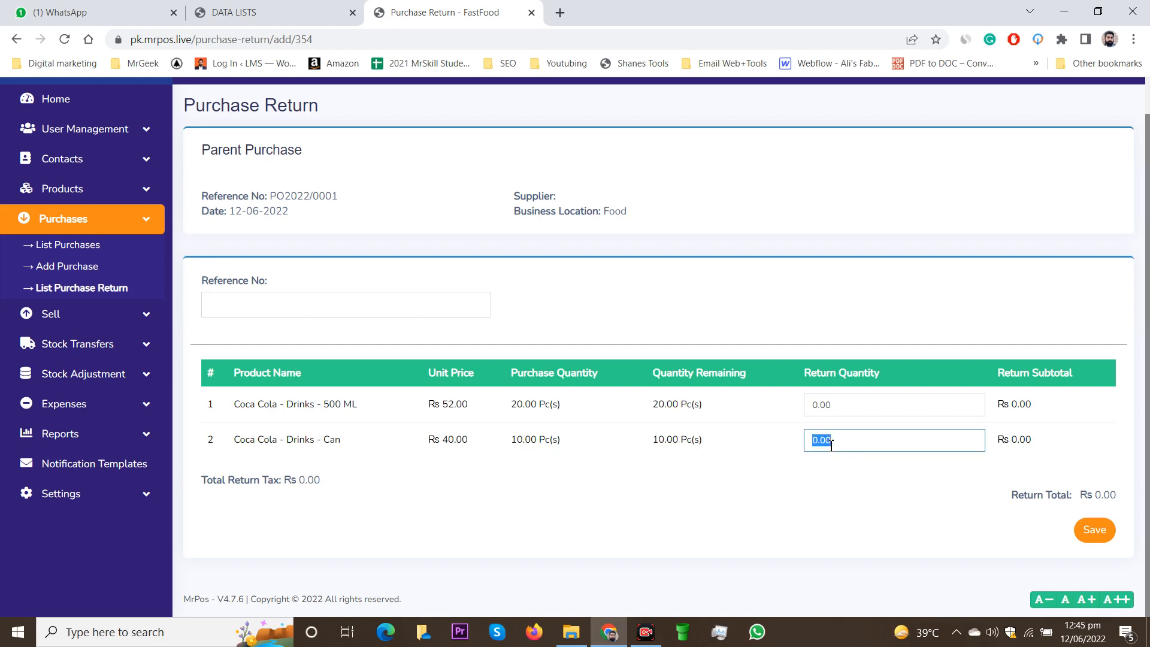
text(5)
click(835, 479)
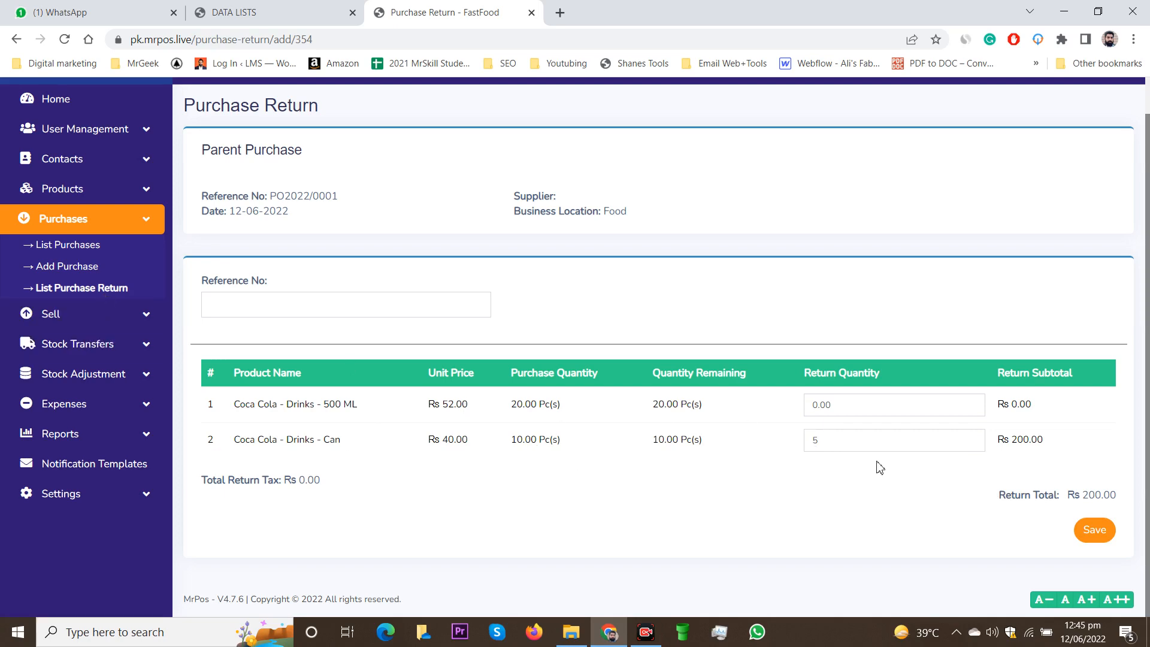
click(1093, 538)
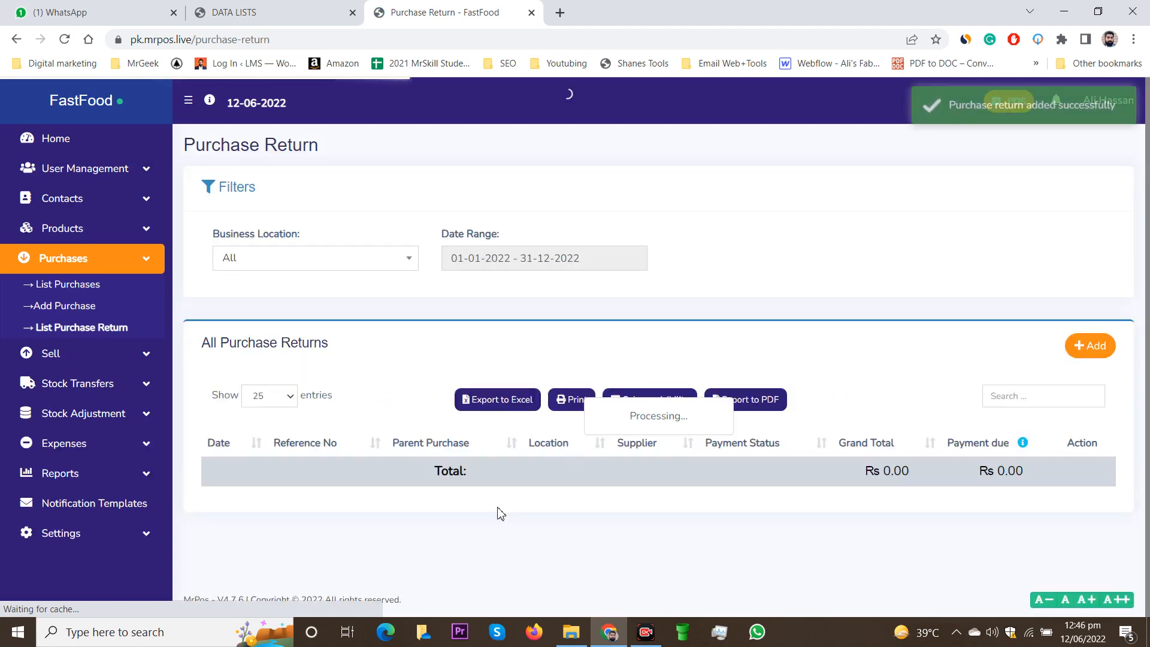
Step: View the payments of return 2022/0001, close them, and go back to List Purchases
scroll(605, 531, down, 1)
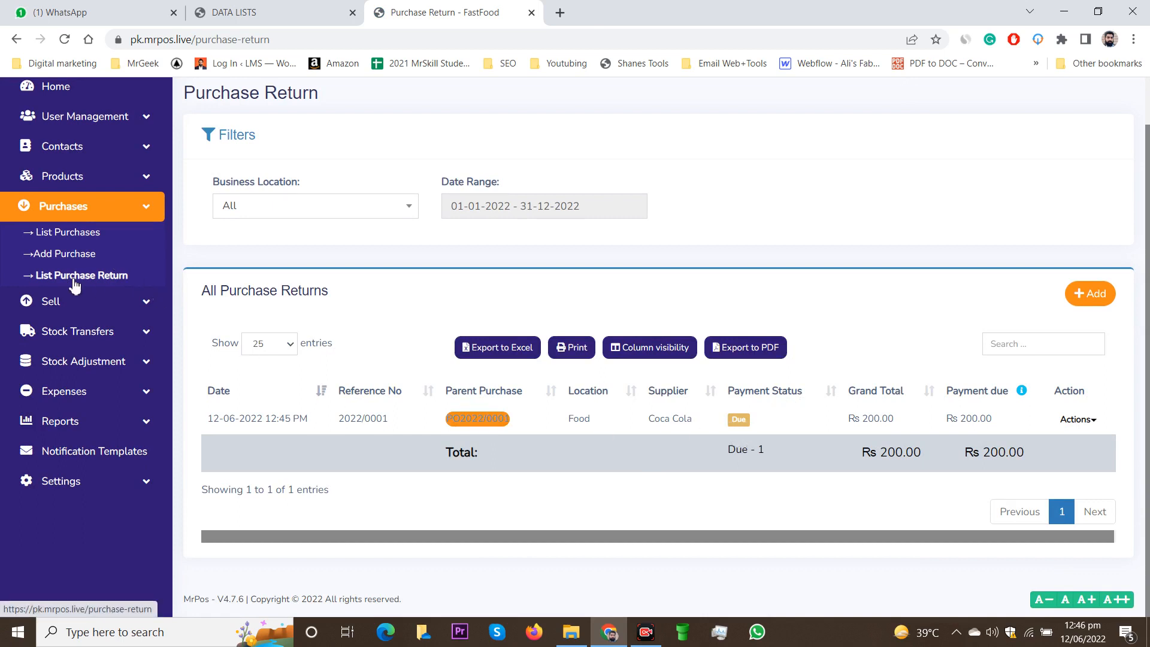
click(739, 421)
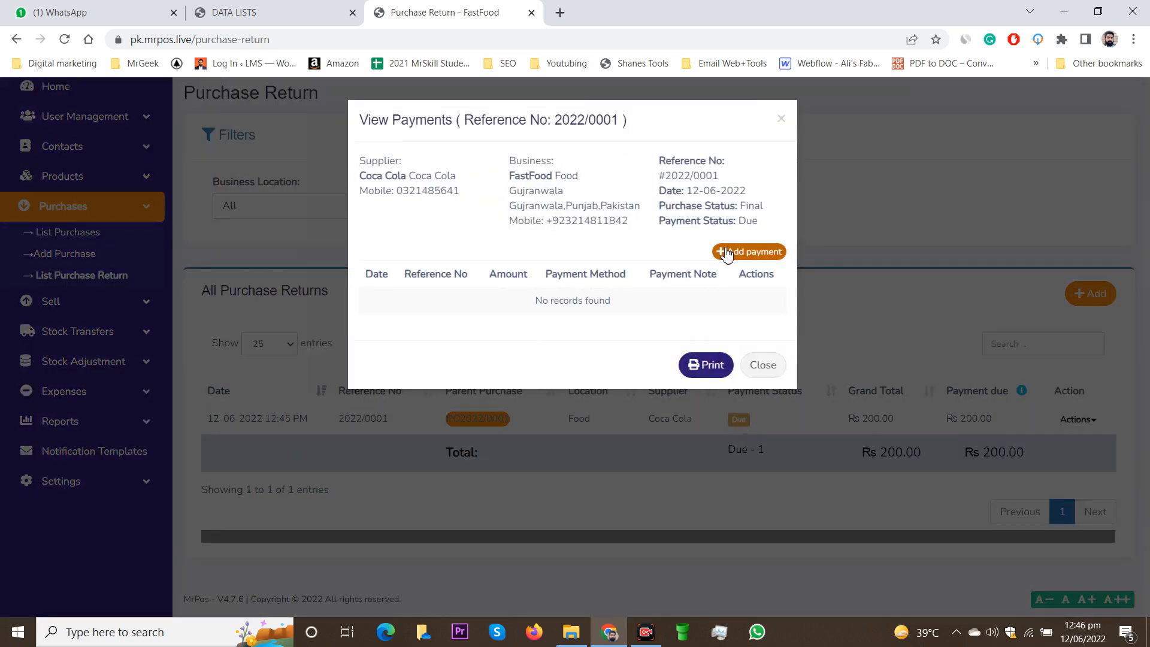
click(763, 367)
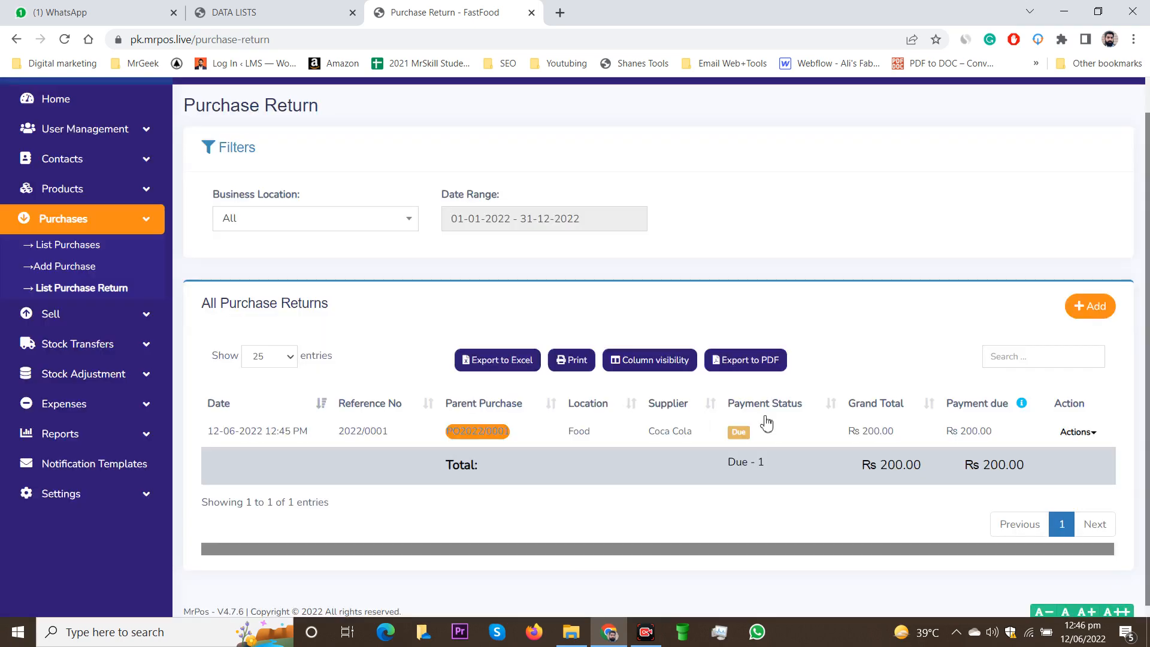
click(71, 253)
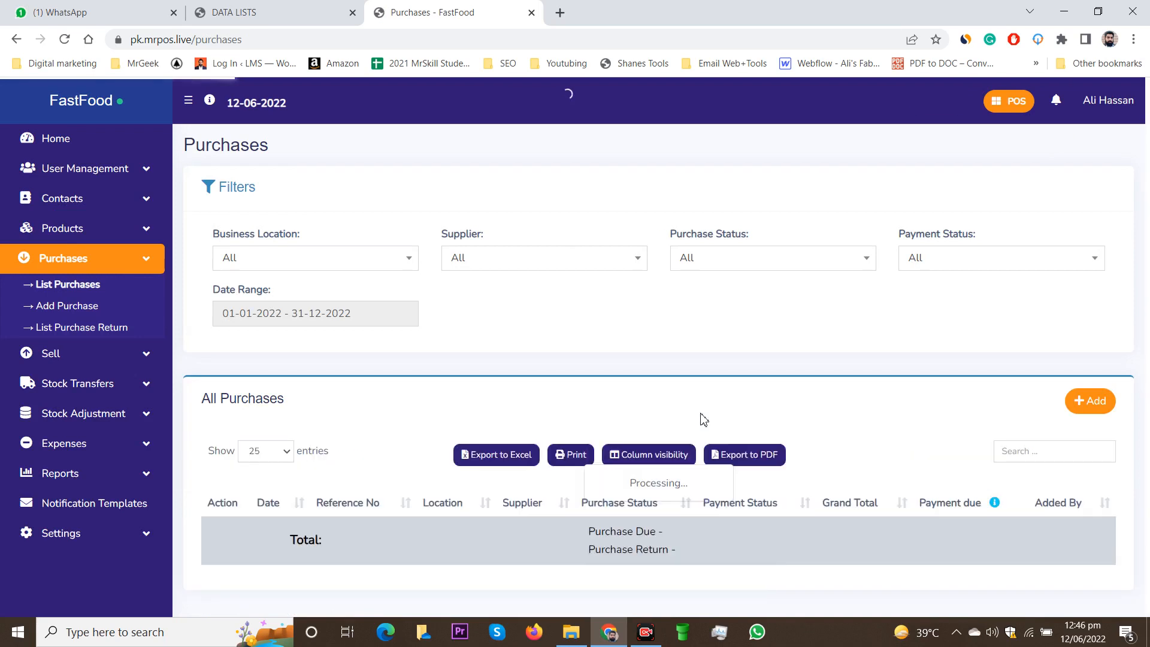
scroll(659, 426, down, 2)
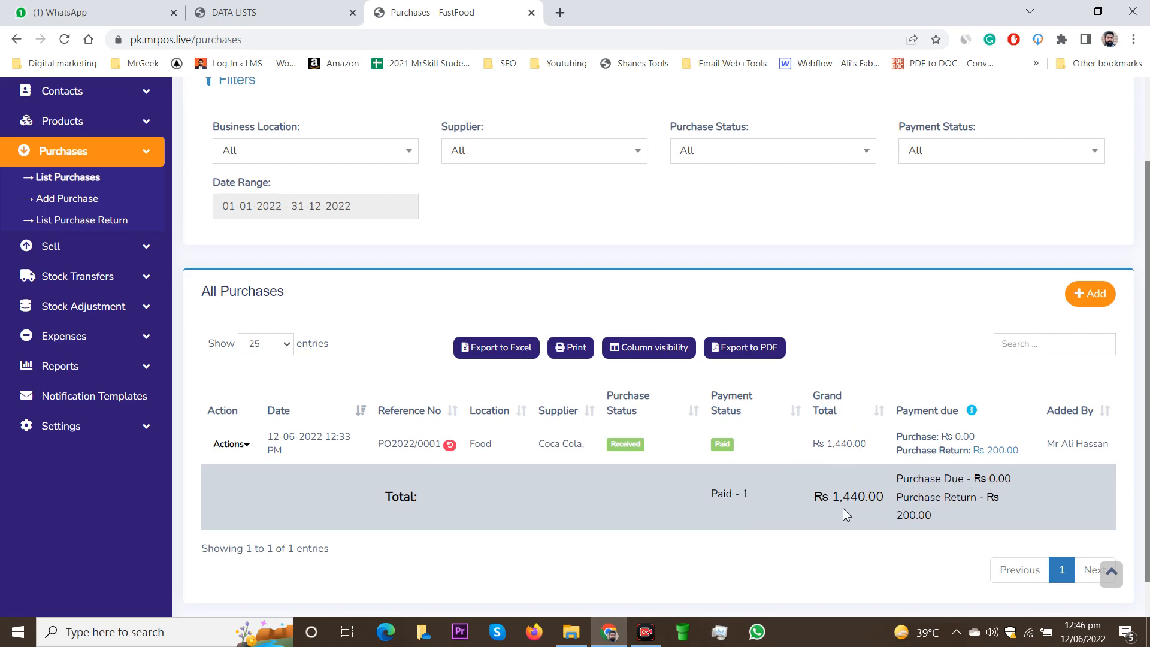
scroll(726, 514, down, 1)
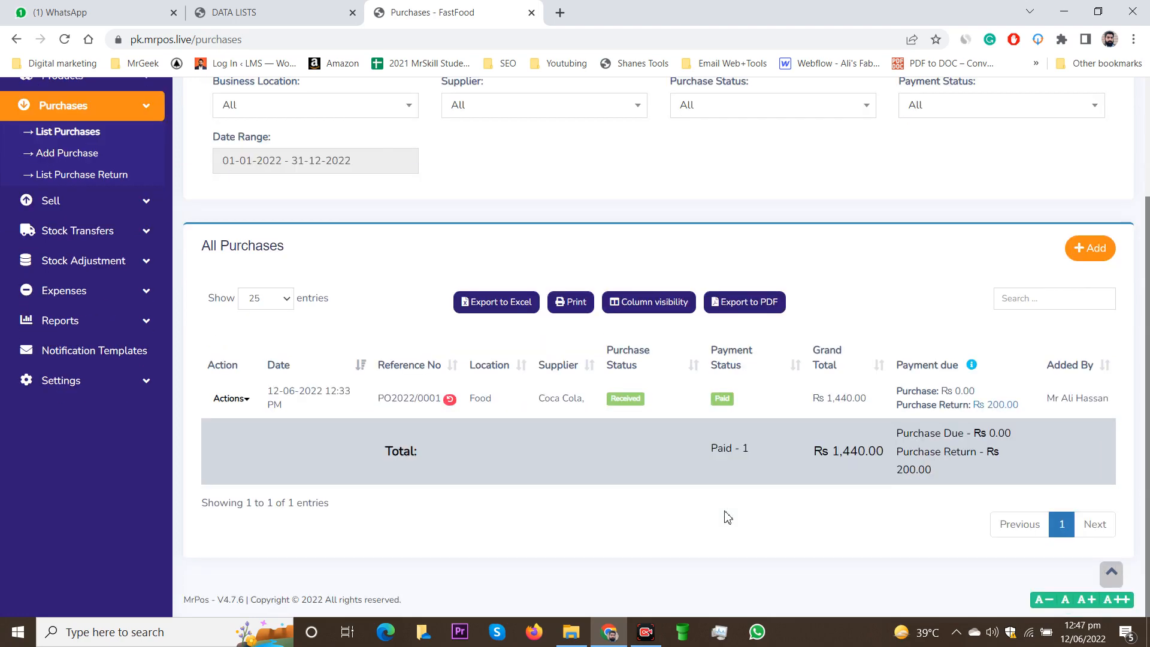
scroll(727, 515, up, 3)
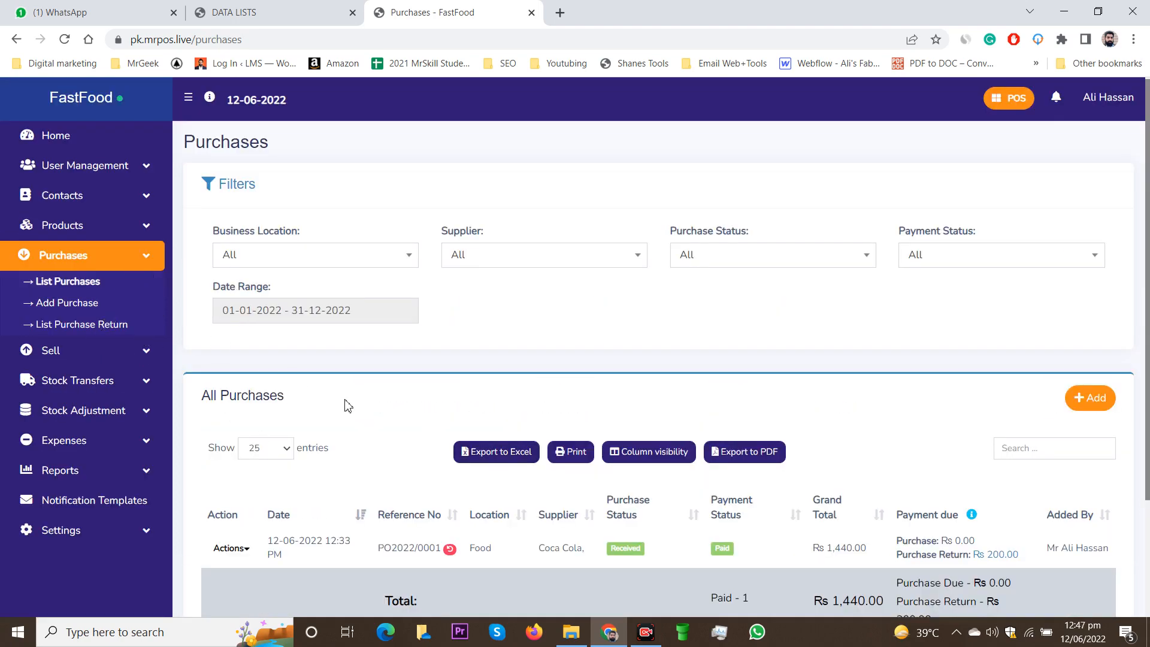
scroll(585, 433, down, 3)
scroll(614, 485, up, 3)
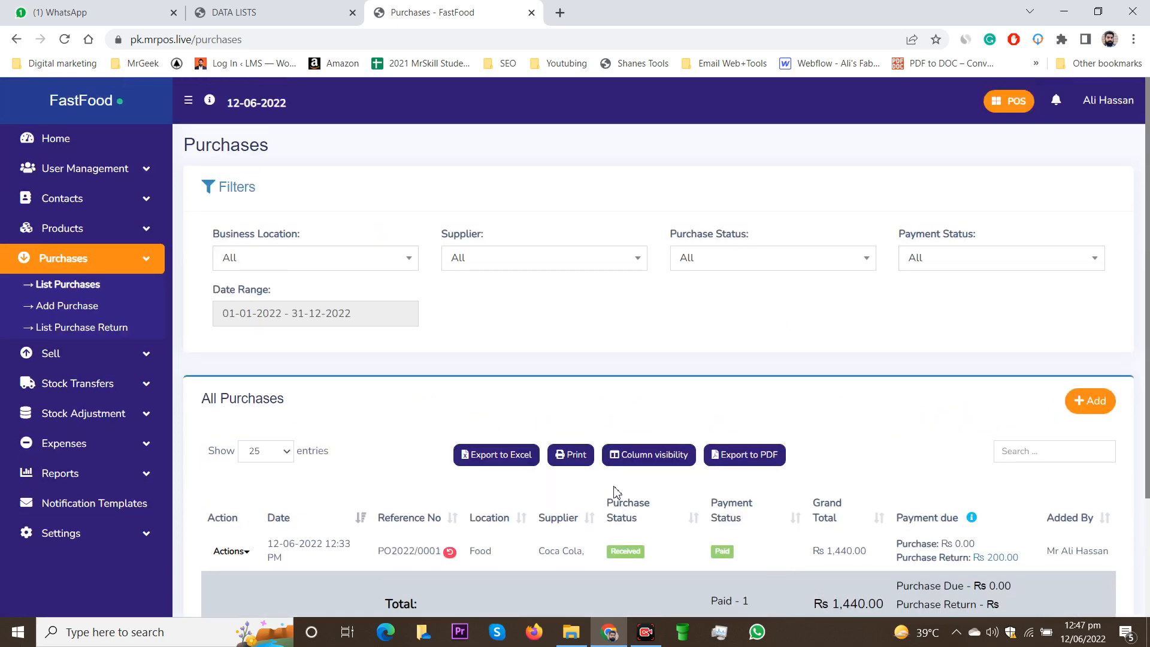